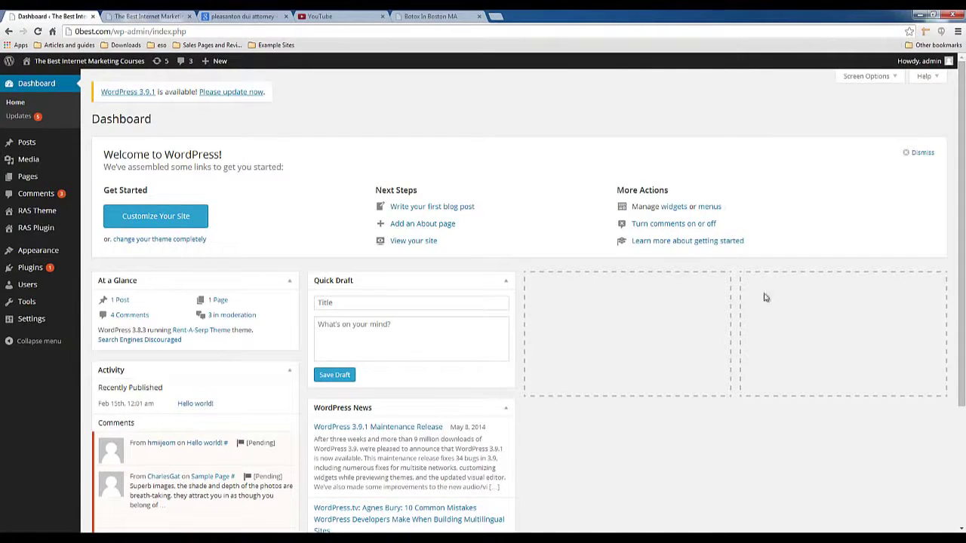
Reload the Boston Cosmetics landing page and scroll through it to review
left_click(177, 16)
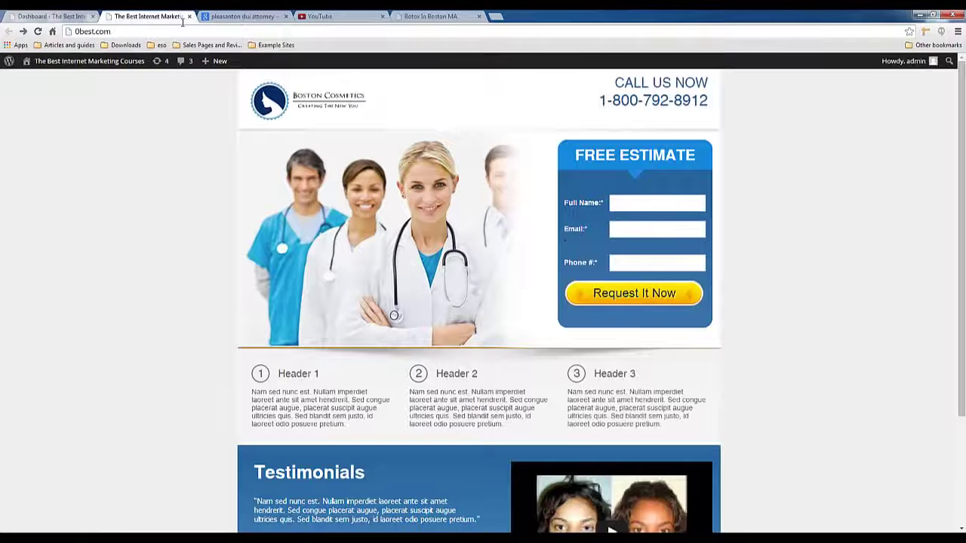
right_click(124, 157)
left_click(145, 186)
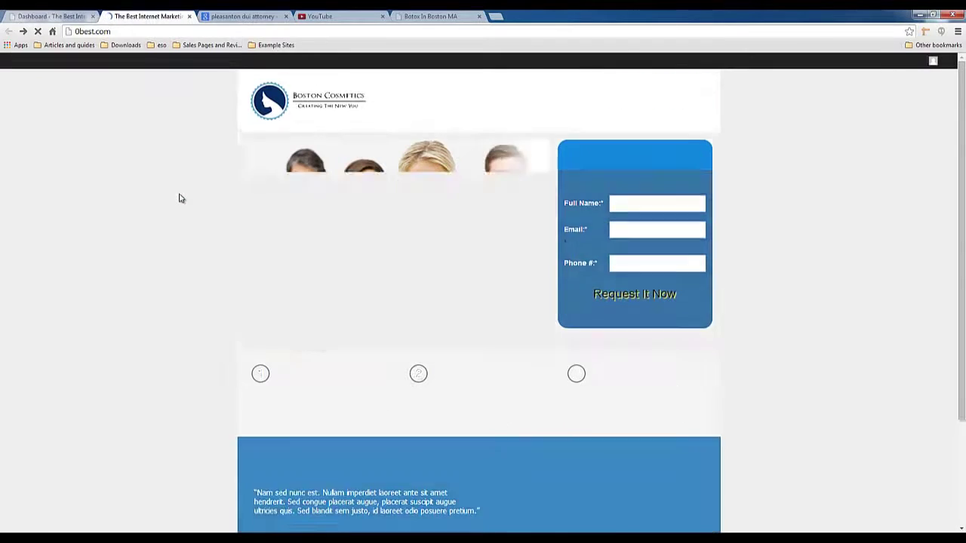
scroll(385, 242, "down", 2)
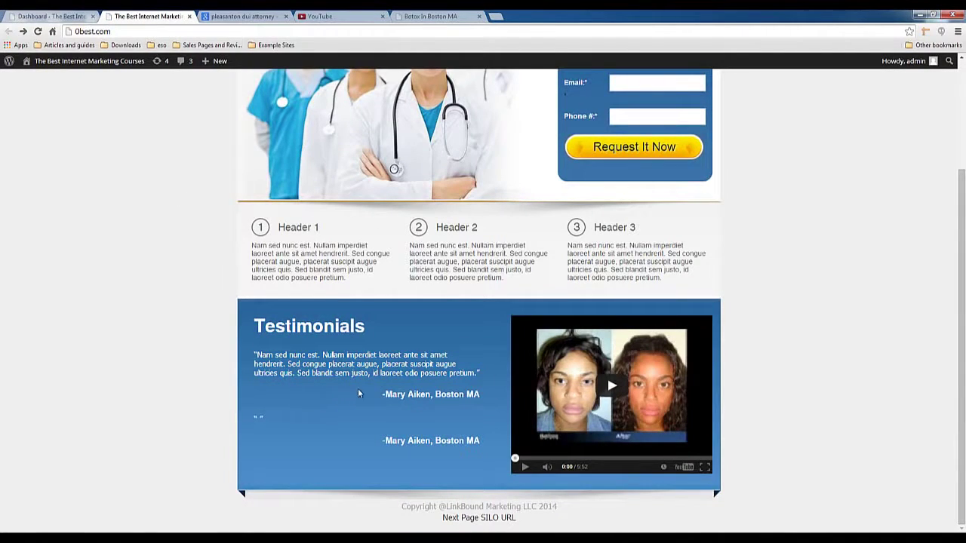
scroll(291, 419, "up", 2)
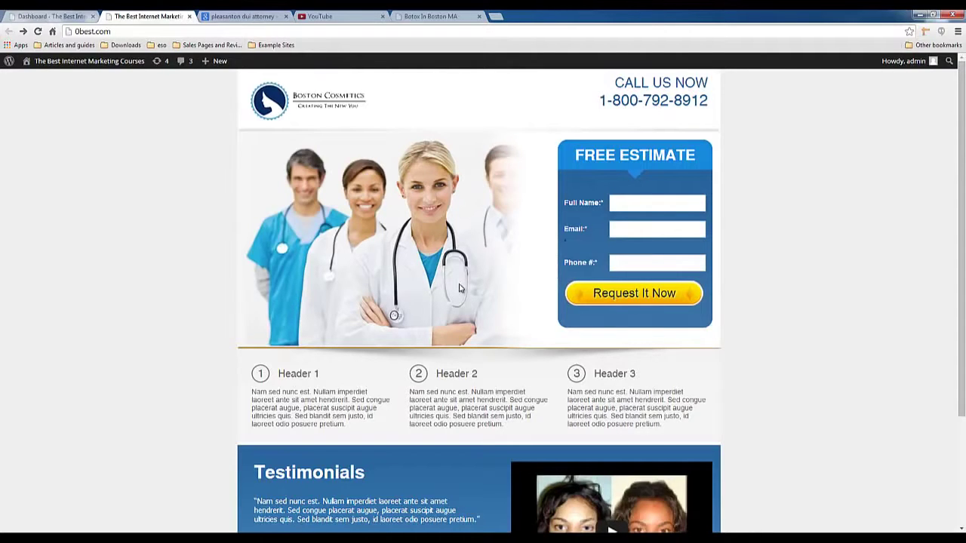
left_click(405, 16)
scroll(188, 159, "up", 1)
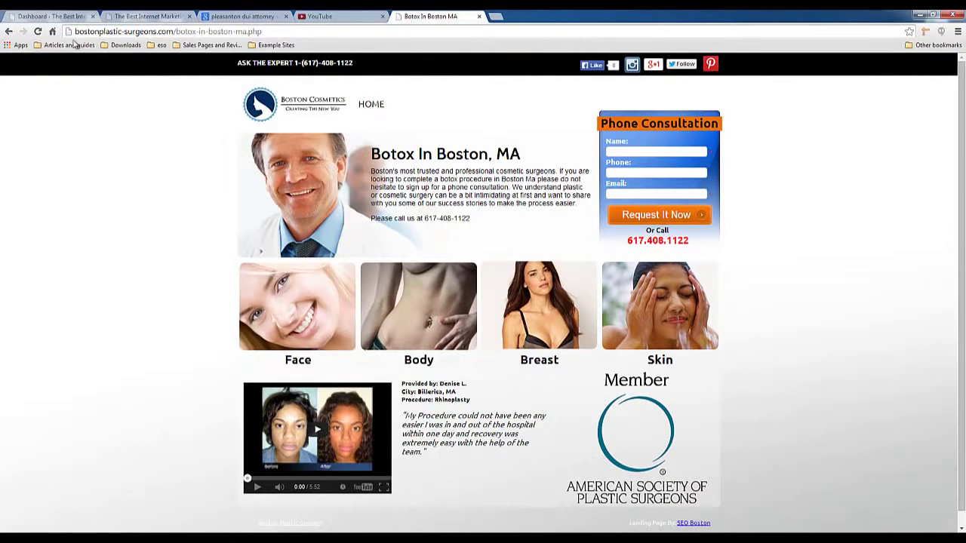
left_click_drag(74, 32, 174, 32)
left_click(137, 215)
scroll(414, 334, "down", 1)
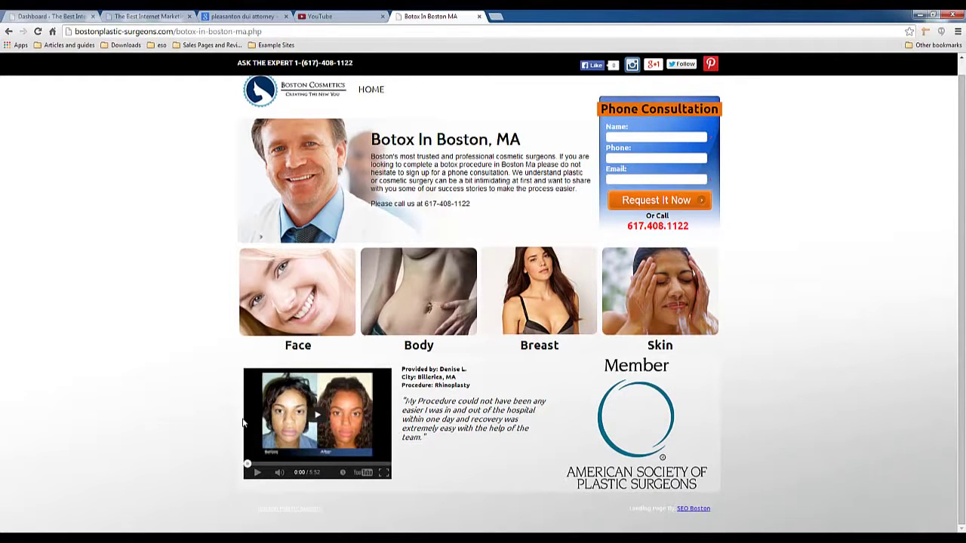
scroll(317, 413, "up", 1)
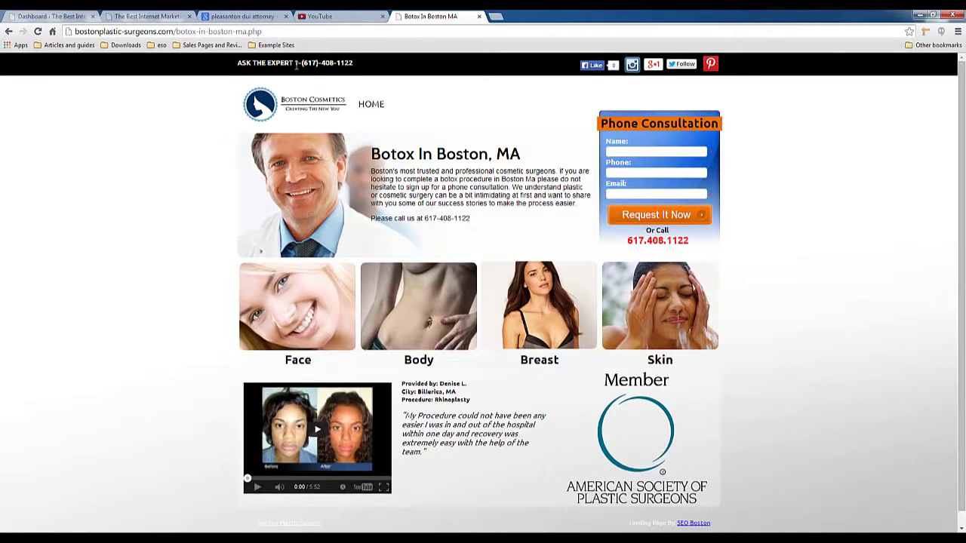
left_click(147, 16)
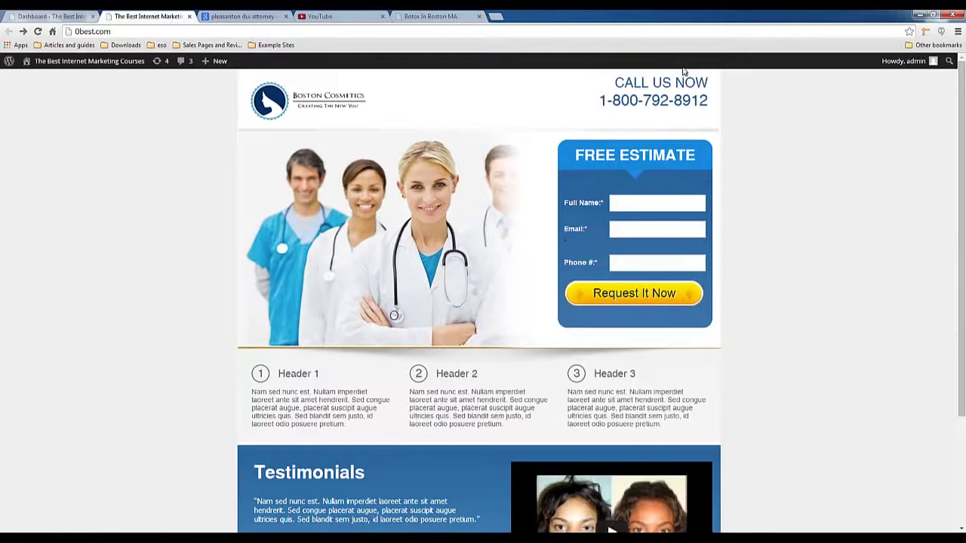
left_click_drag(602, 101, 736, 108)
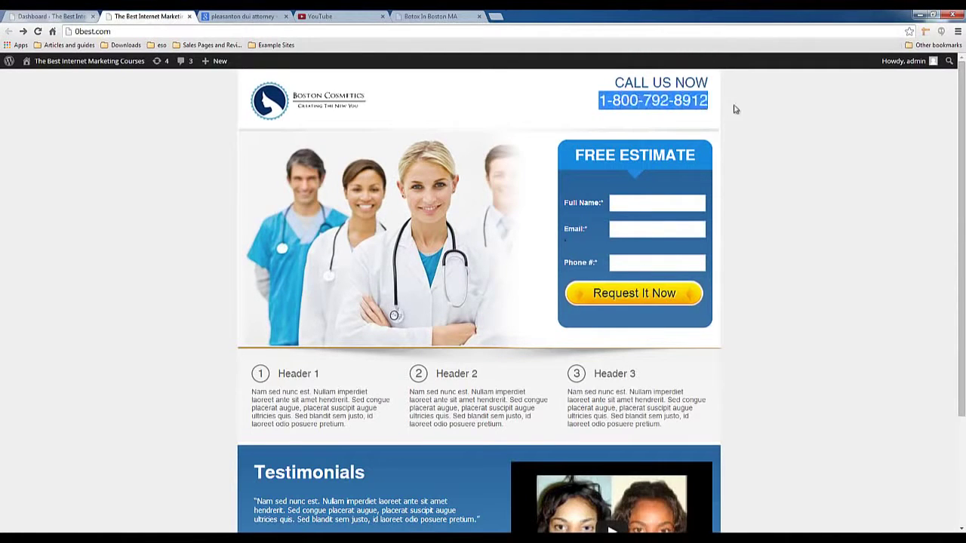
left_click(736, 108)
scroll(218, 204, "down", 2)
scroll(218, 203, "down", 1)
scroll(218, 204, "up", 1)
scroll(218, 204, "up", 2)
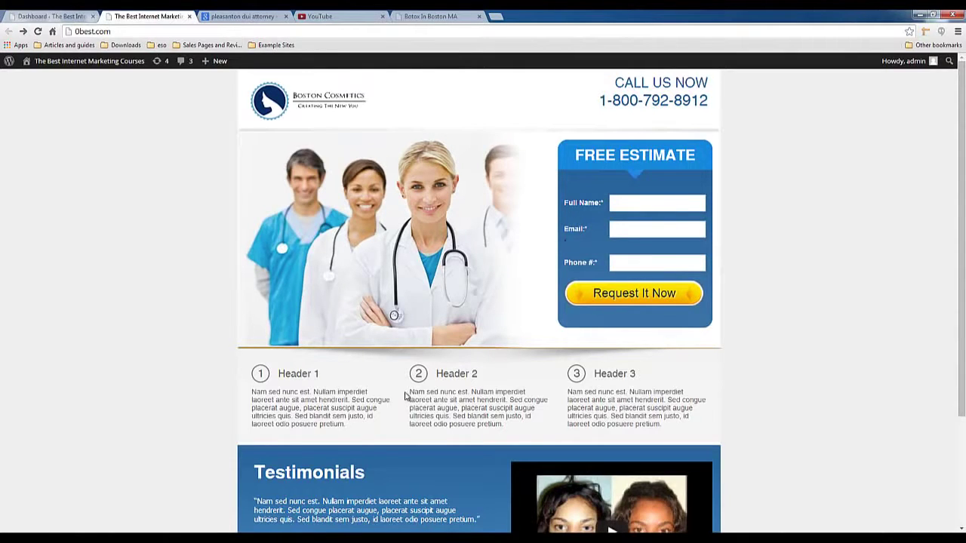
left_click_drag(410, 400, 511, 401)
left_click(510, 401)
double_click(495, 416)
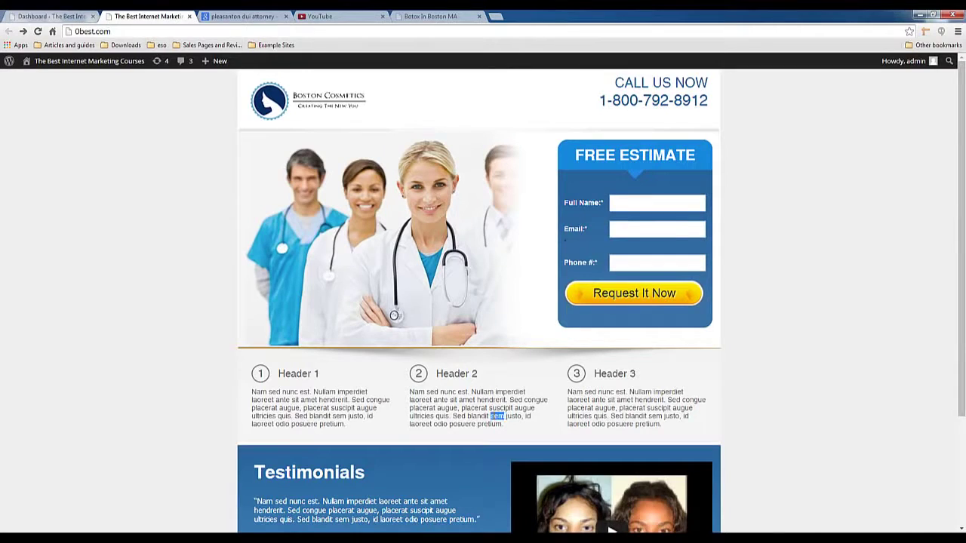
left_click(455, 402)
left_click(453, 16)
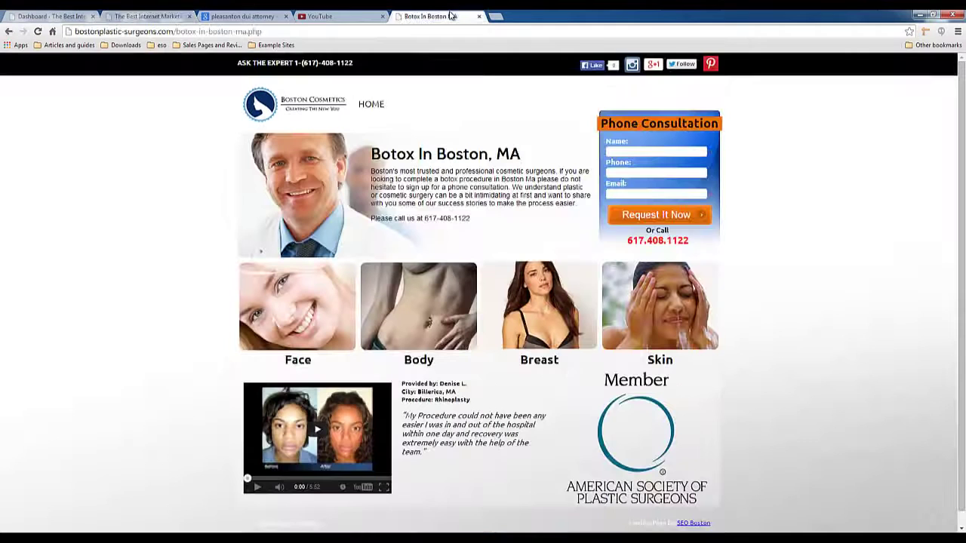
left_click_drag(174, 31, 76, 33)
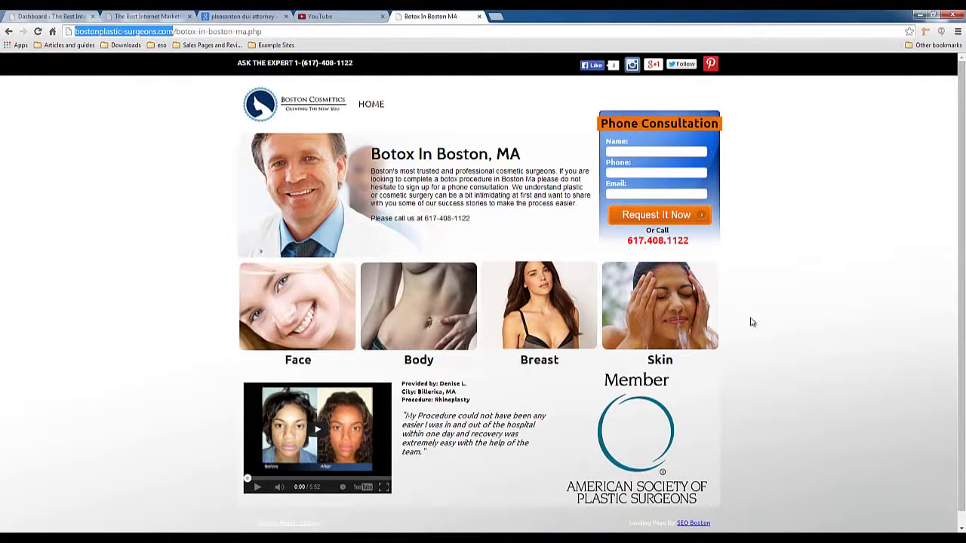
scroll(385, 286, "down", 1)
scroll(310, 279, "up", 1)
left_click(173, 16)
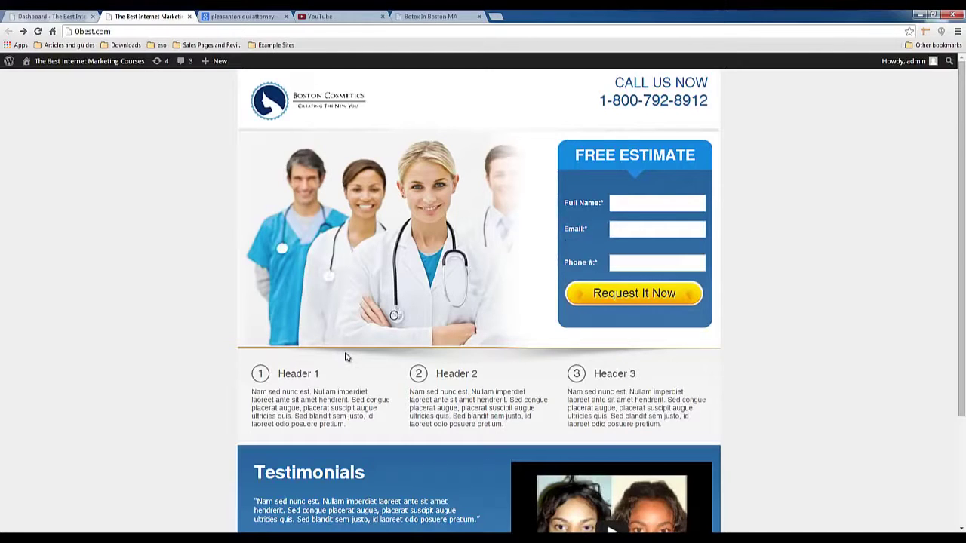
Inspect the landing page's logo and hero image, then return to the WordPress Dashboard tab
left_click_drag(410, 106, 301, 108)
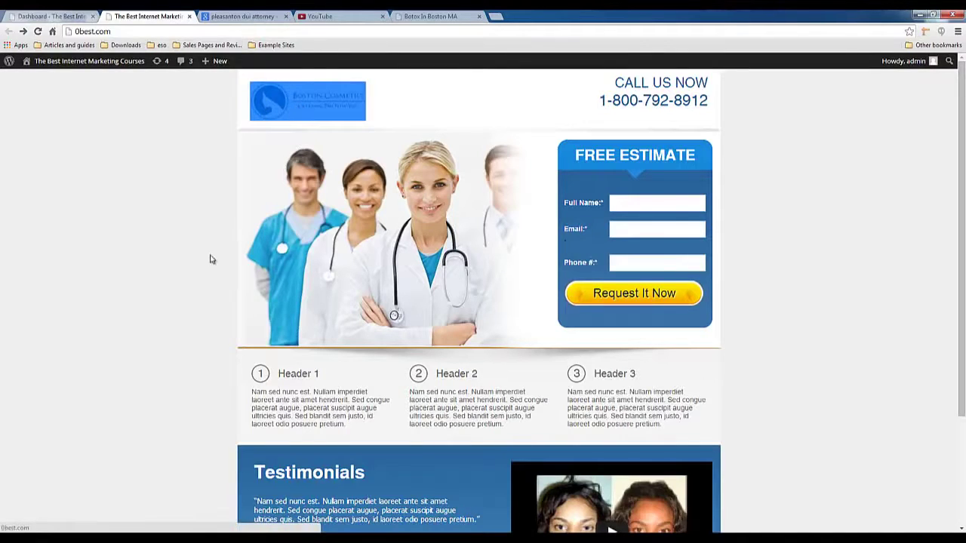
left_click_drag(209, 259, 483, 253)
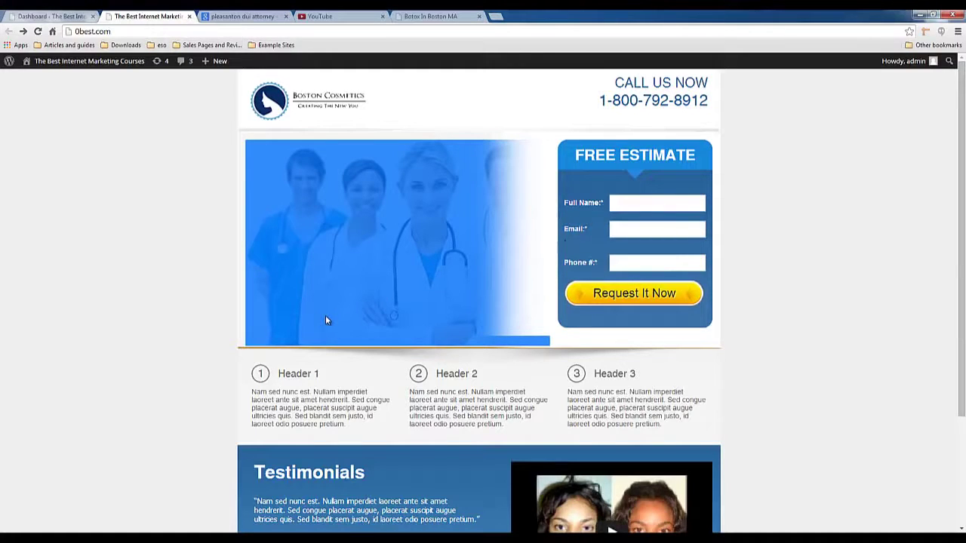
left_click(204, 273)
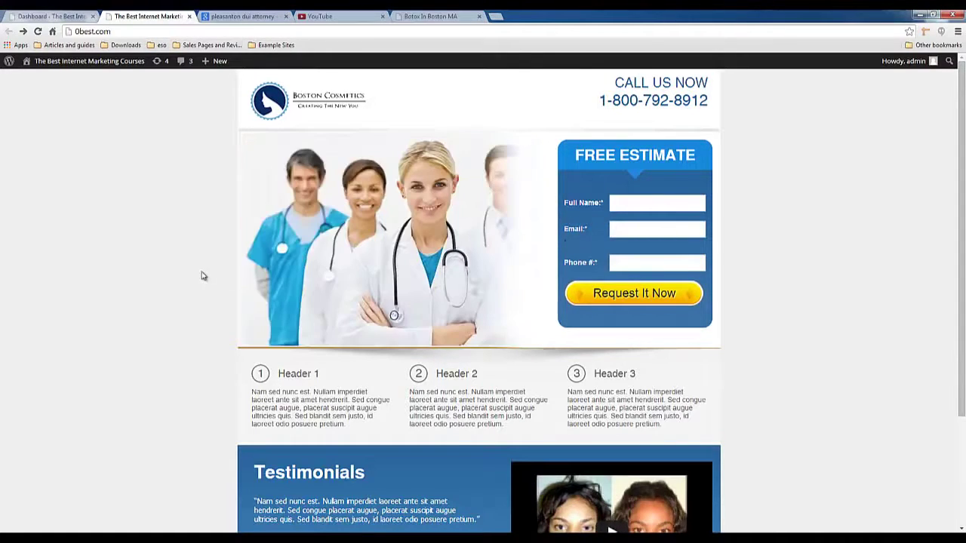
left_click(76, 16)
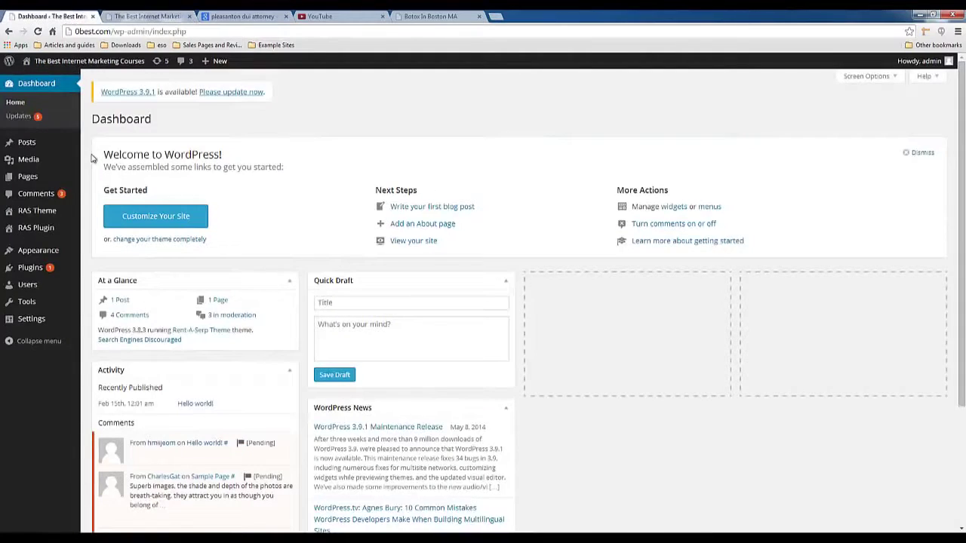
Set the homepage SEO title to 'Pleasanton DUI Attorneys'
left_click(43, 214)
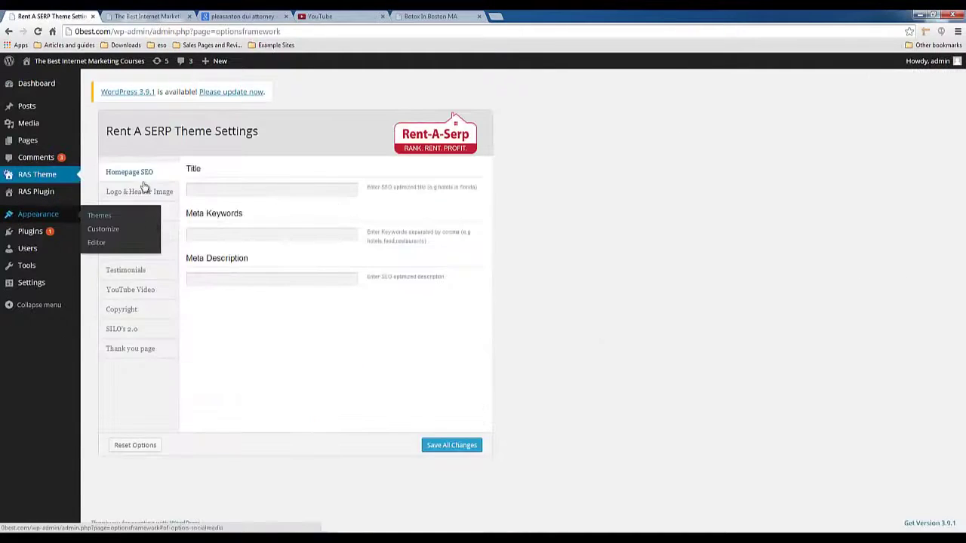
left_click(248, 188)
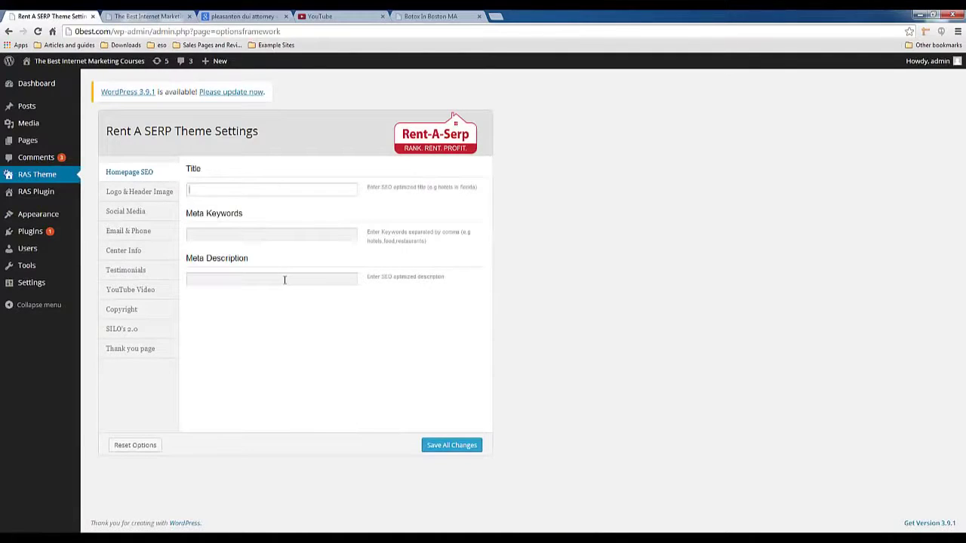
type("Pleasanton DUI Attorneys")
left_click_drag(189, 190, 263, 191)
key("ctrl+c")
Fill Meta Keywords with 'Pleasanton DUI Attorneys, Pleasanton DUI Lawyers'
left_click(238, 234)
key("ctrl+v")
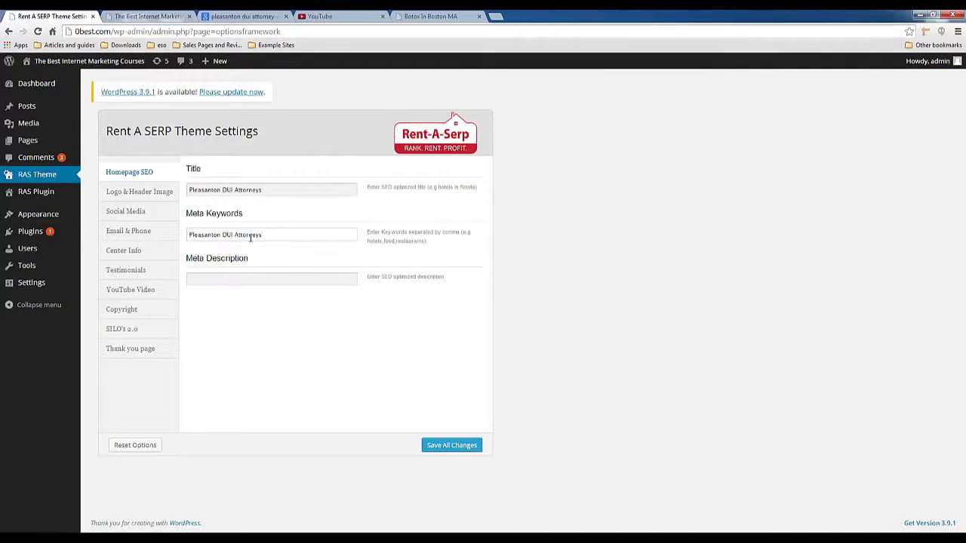
type(",")
key("ctrl+v")
key("BackSpace")
key("BackSpace")
key("BackSpace")
key("BackSpace")
key("BackSpace")
type("Lawyers")
Write a meta description about affordable DUI lawyers in Pleasanton, California, and save
key("Tab")
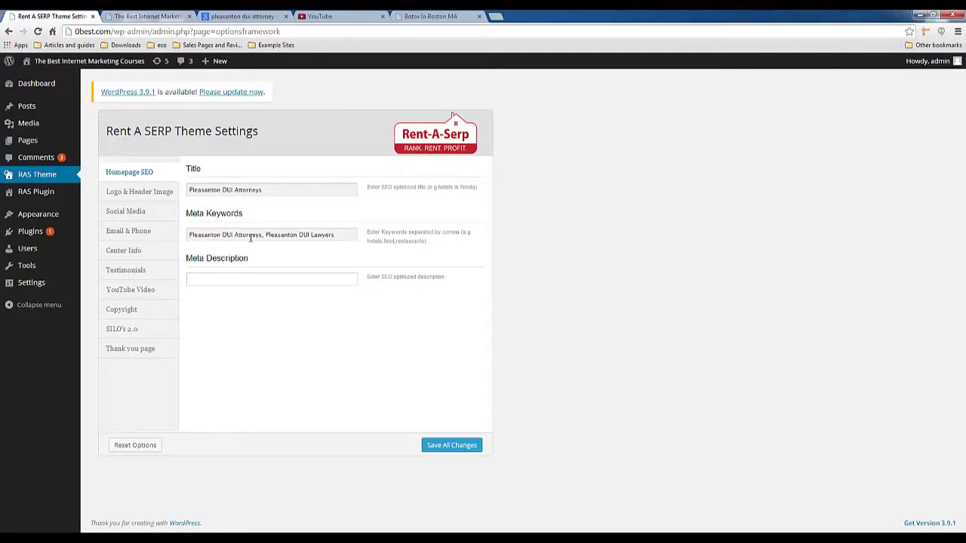
type("Find an")
key("ctrl+a")
key("End")
type("affordable DUI ")
type("wyer")
type("Pleasanton California if you have been arrested for drunk drivin")
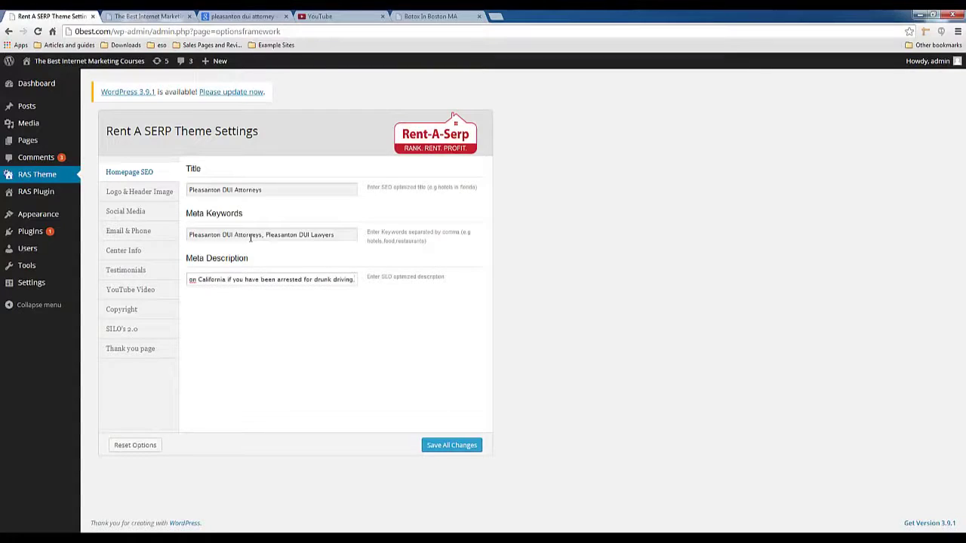
left_click(435, 451)
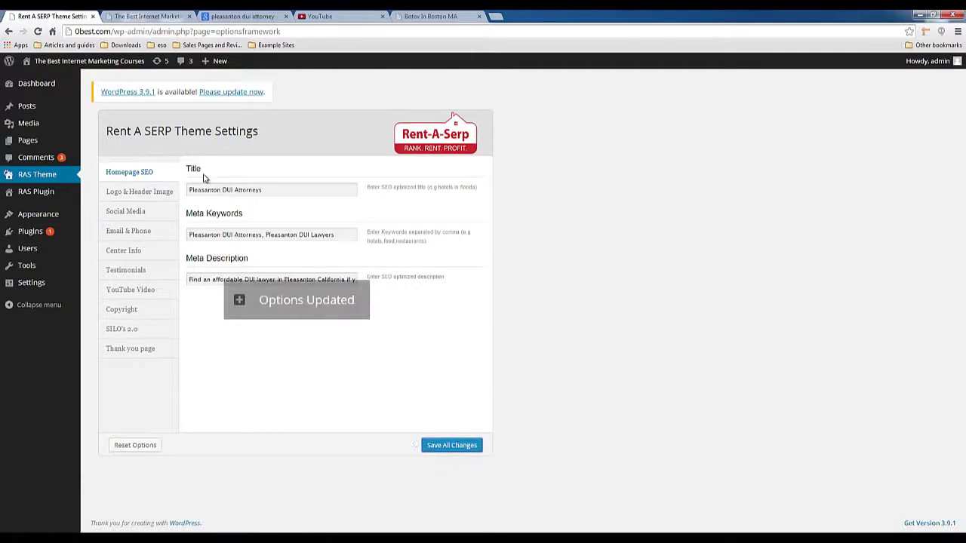
Upload dui-lawyers2.PNG as the theme's logo image
left_click(160, 198)
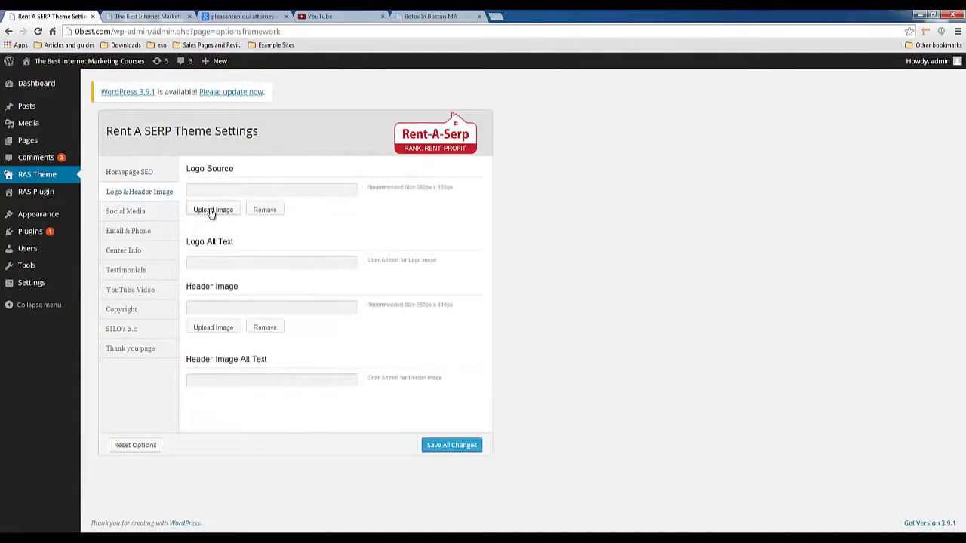
left_click(211, 211)
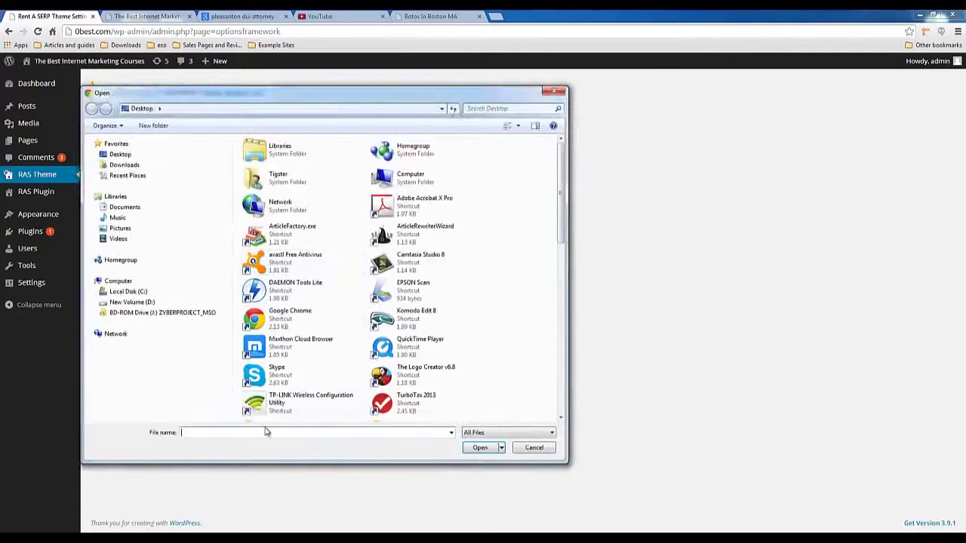
type("\"*.p")
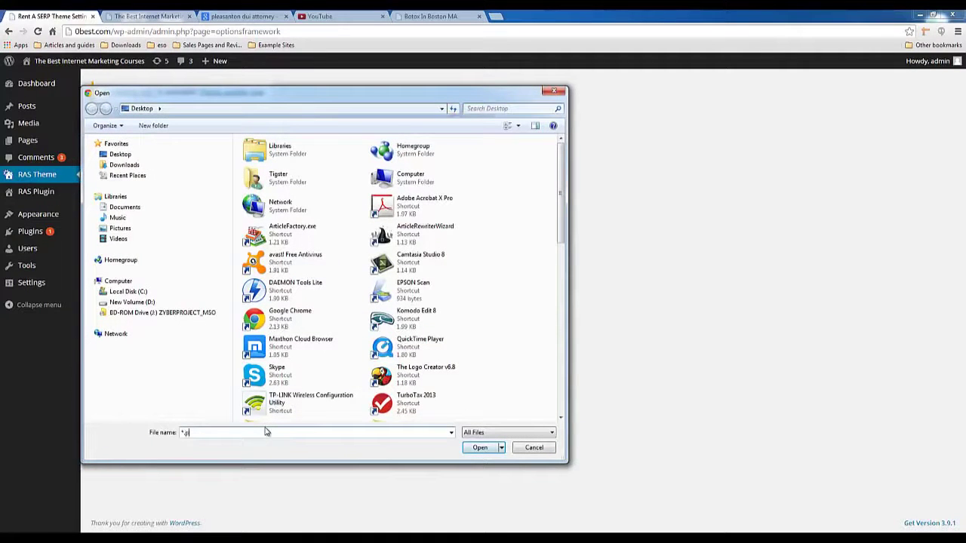
type("ng")
key("Return")
left_click(417, 381)
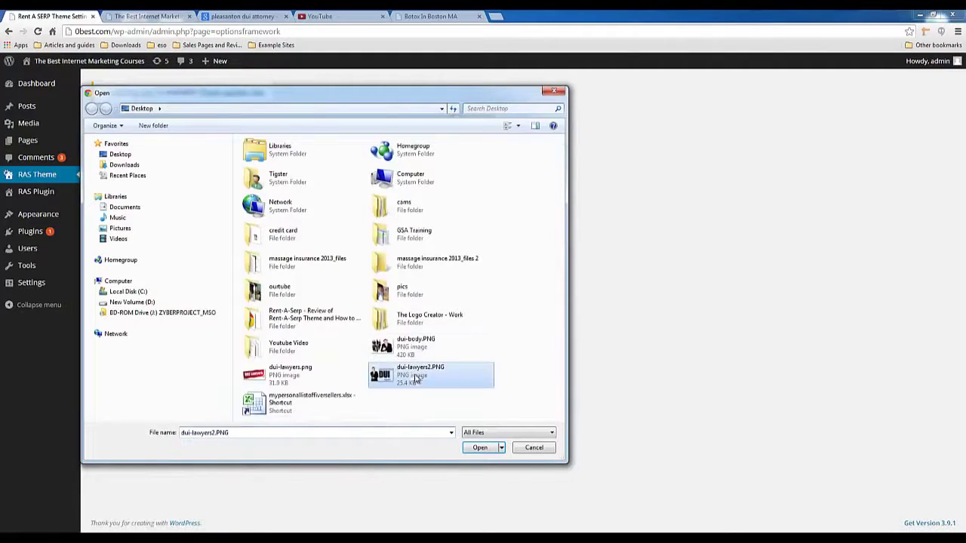
left_click(482, 447)
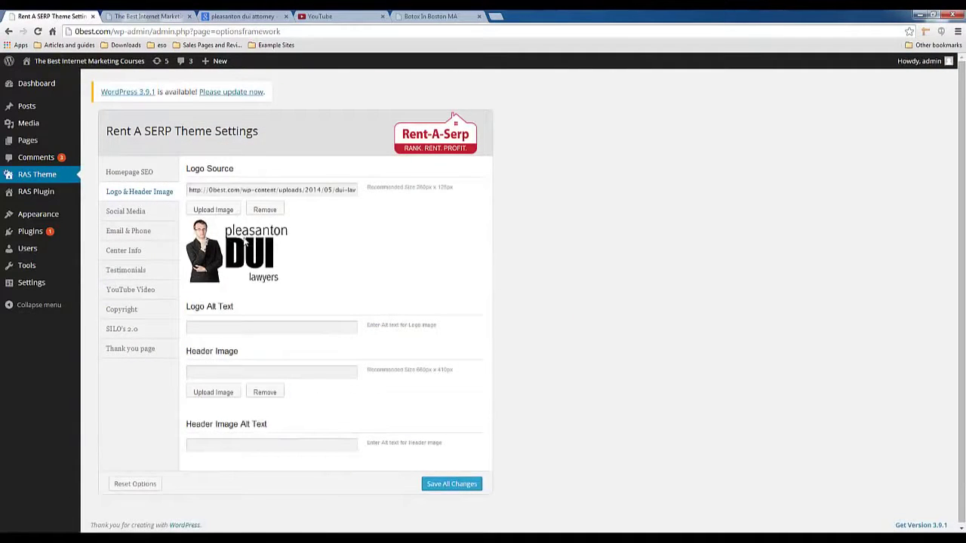
Set the logo alt text to 'logo' and check the recommended header image size
left_click(235, 322)
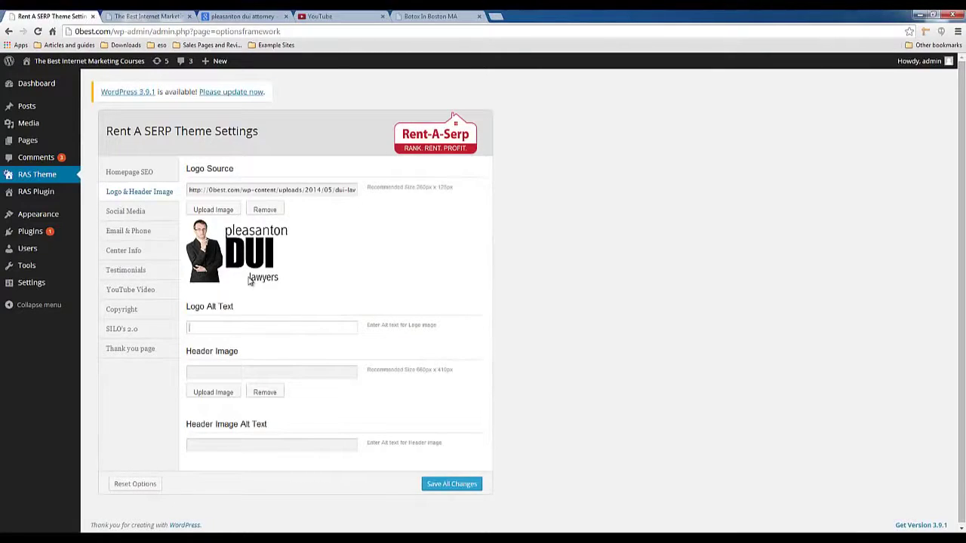
type("logo")
left_click(220, 372)
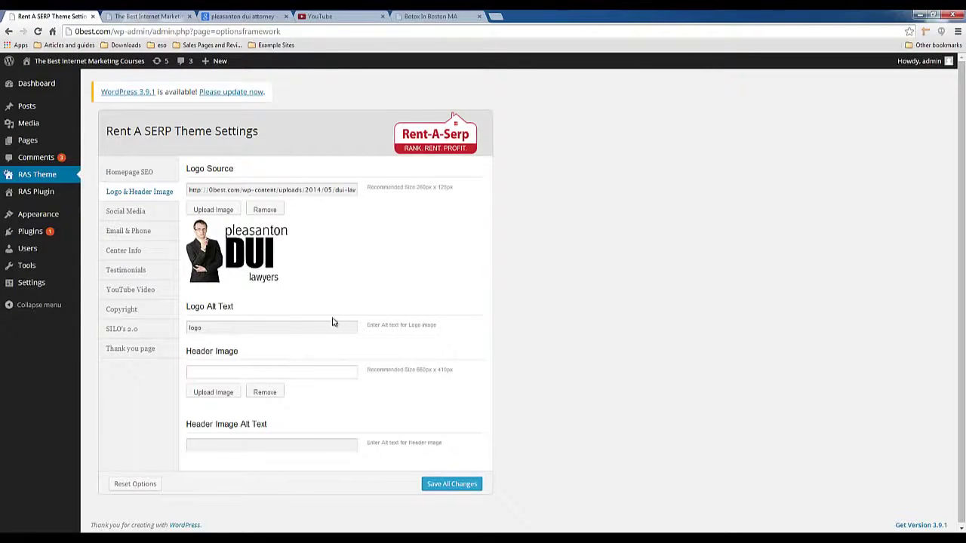
scroll(334, 322, "down", 1)
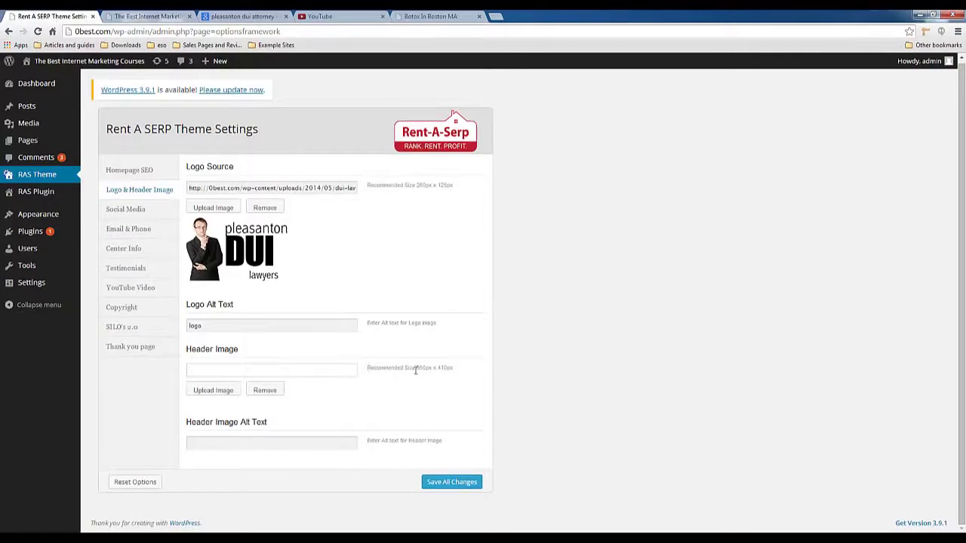
left_click_drag(417, 370, 455, 371)
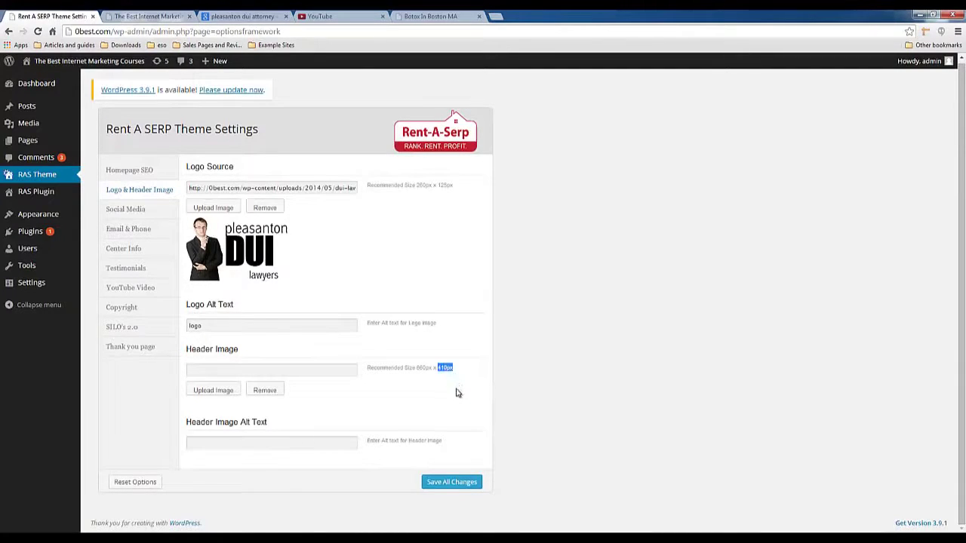
left_click(456, 394)
double_click(440, 369)
left_click(450, 381)
left_click_drag(441, 368, 455, 369)
left_click(421, 377)
left_click_drag(440, 368, 447, 368)
Upload dui-body.PNG as the site header image
left_click(219, 392)
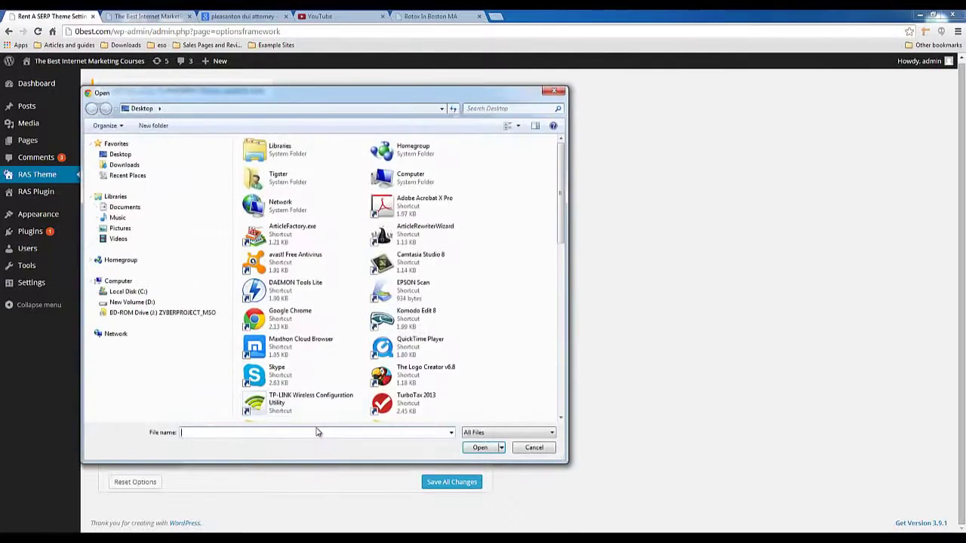
type("png")
key("Return")
left_click(406, 349)
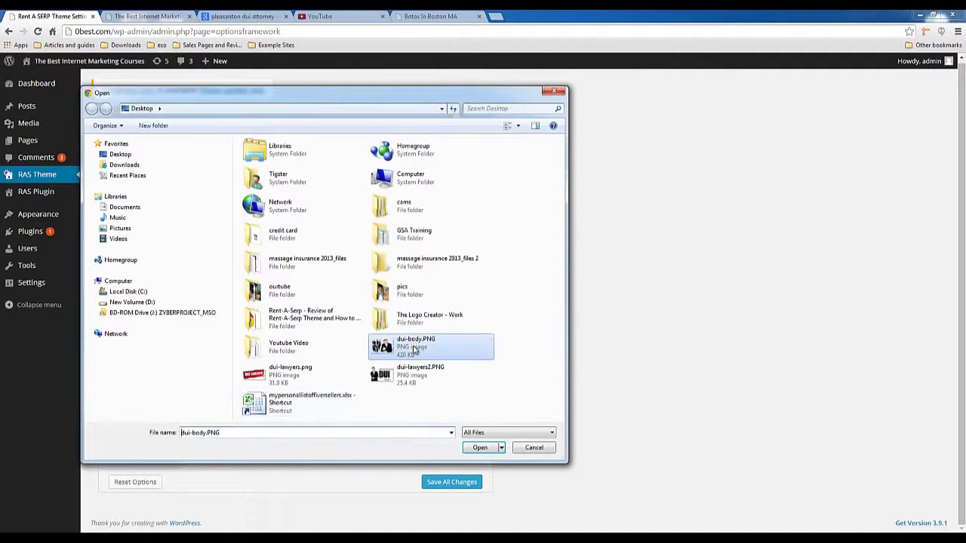
left_click(482, 448)
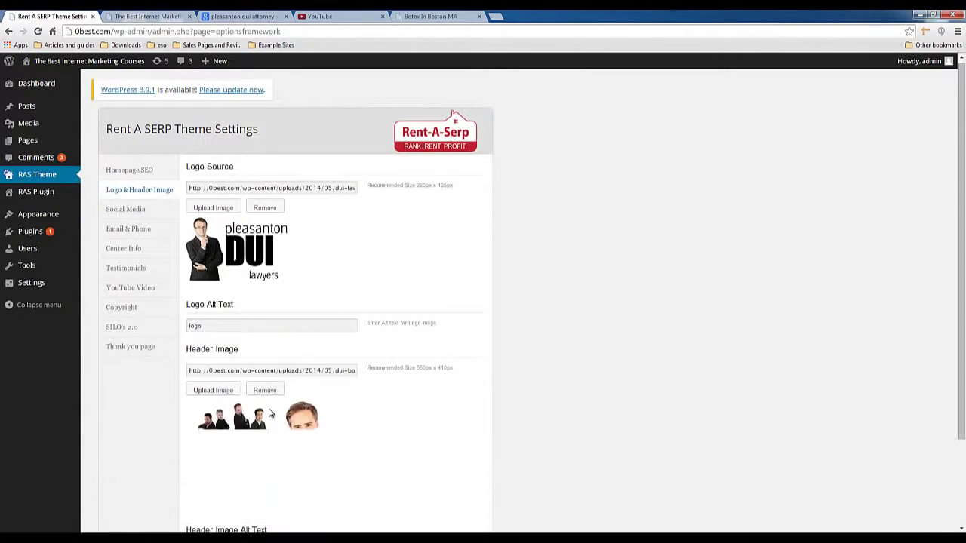
Set the header image alt text to 'dui lawyers' and save all theme changes
scroll(262, 460, "down", 3)
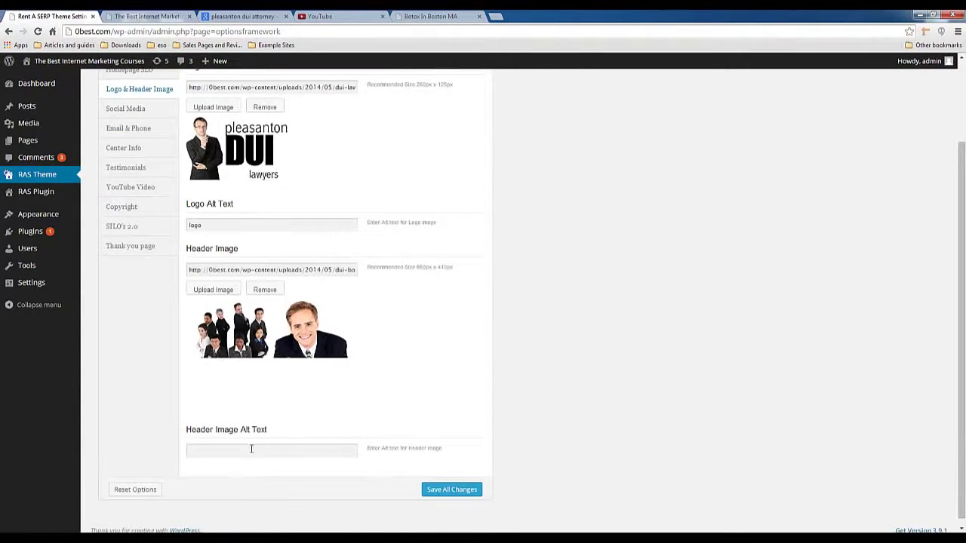
left_click(222, 448)
type("dui")
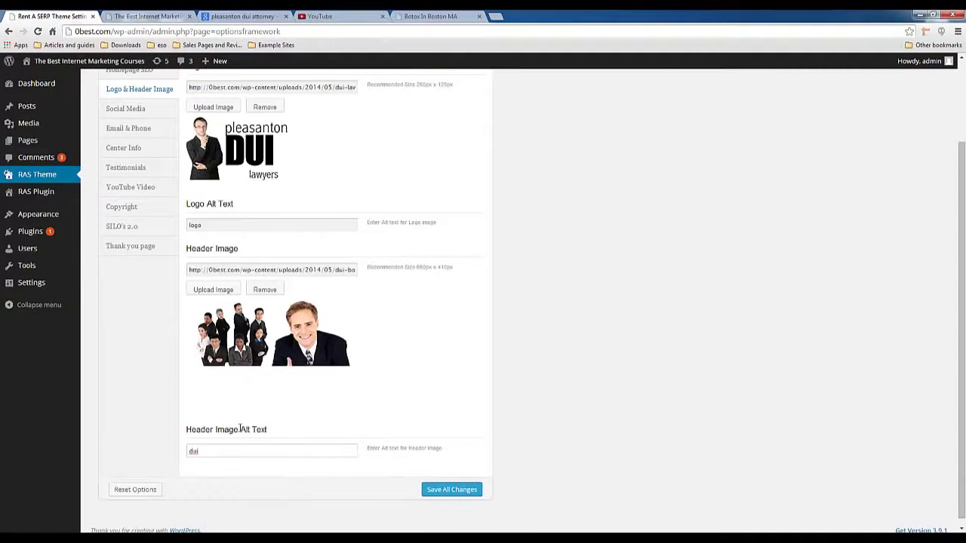
type("lawyers")
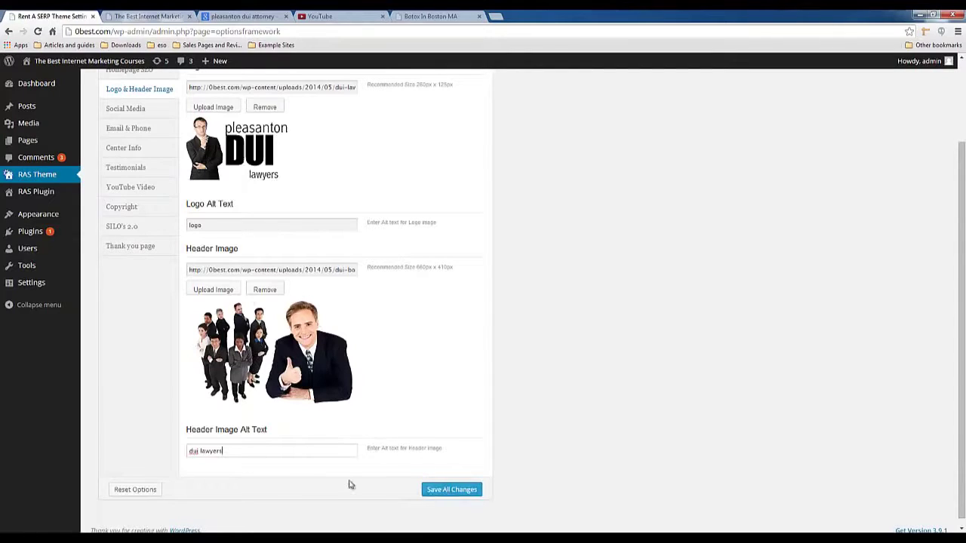
left_click(444, 494)
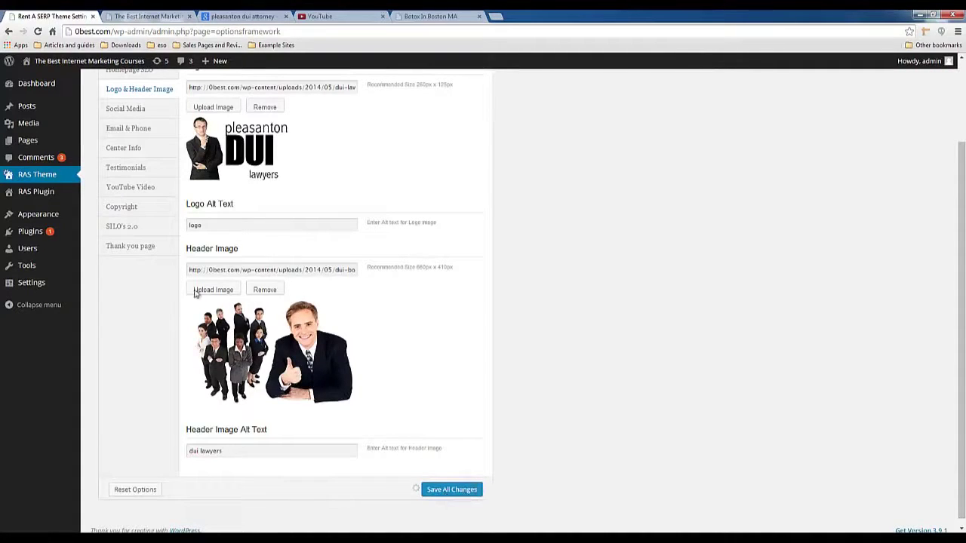
Copy the Facebook profile URL from the notes into the Facebook field
left_click(151, 111)
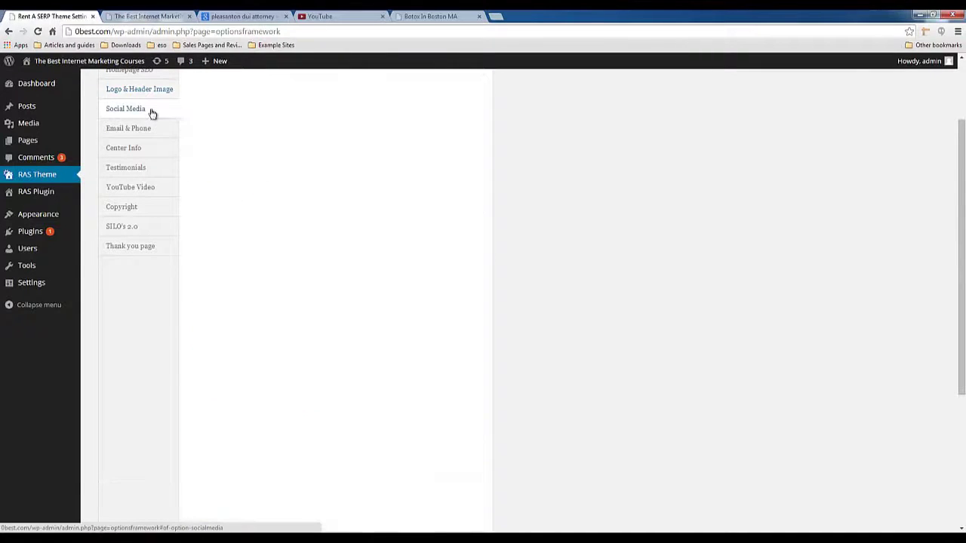
scroll(286, 174, "up", 2)
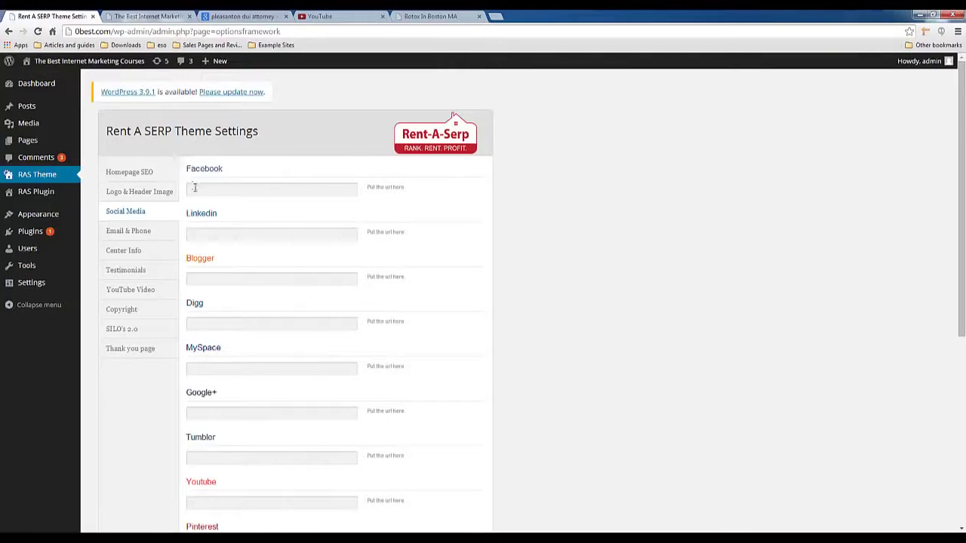
scroll(194, 190, "down", 3)
scroll(204, 201, "down", 2)
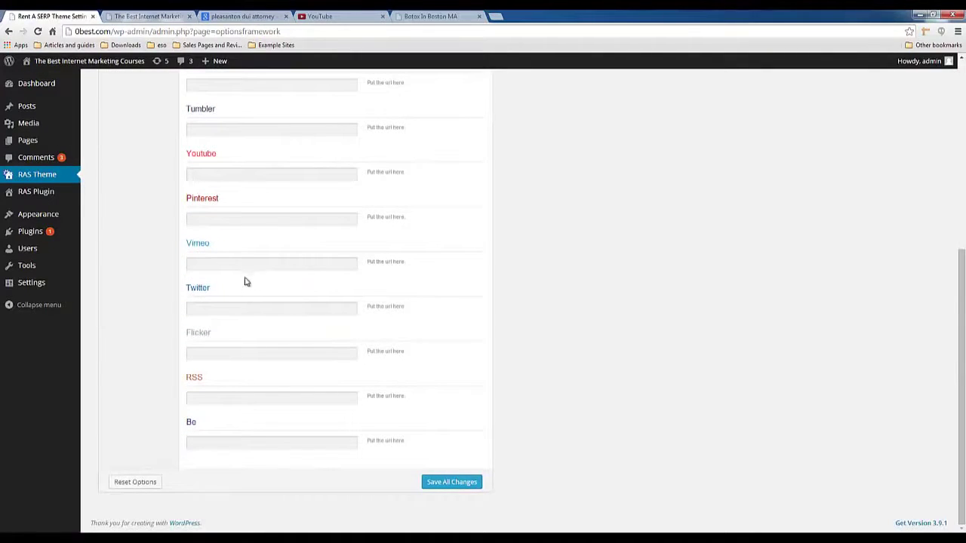
scroll(223, 328, "up", 4)
scroll(241, 151, "up", 2)
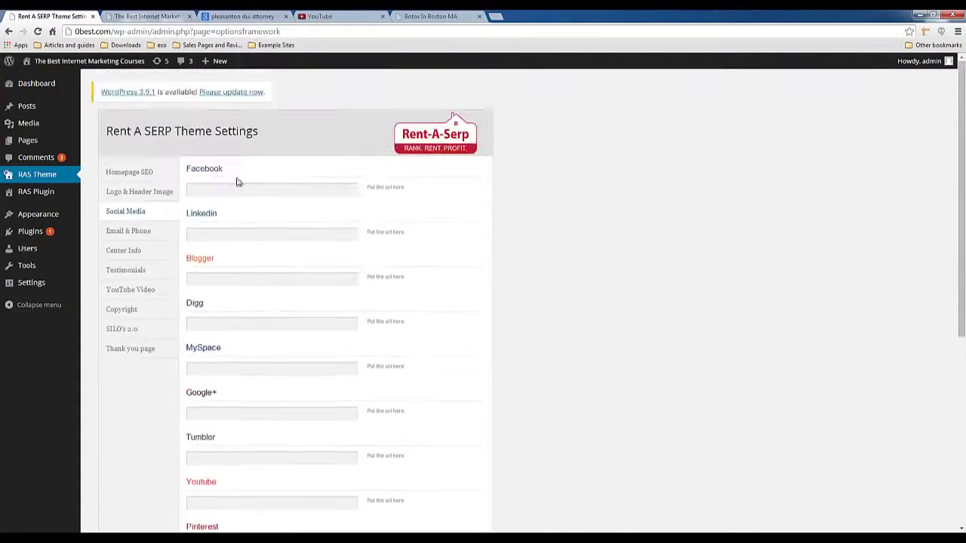
left_click(228, 189)
left_click(485, 225)
key("alt+Tab")
left_click_drag(640, 192, 483, 192)
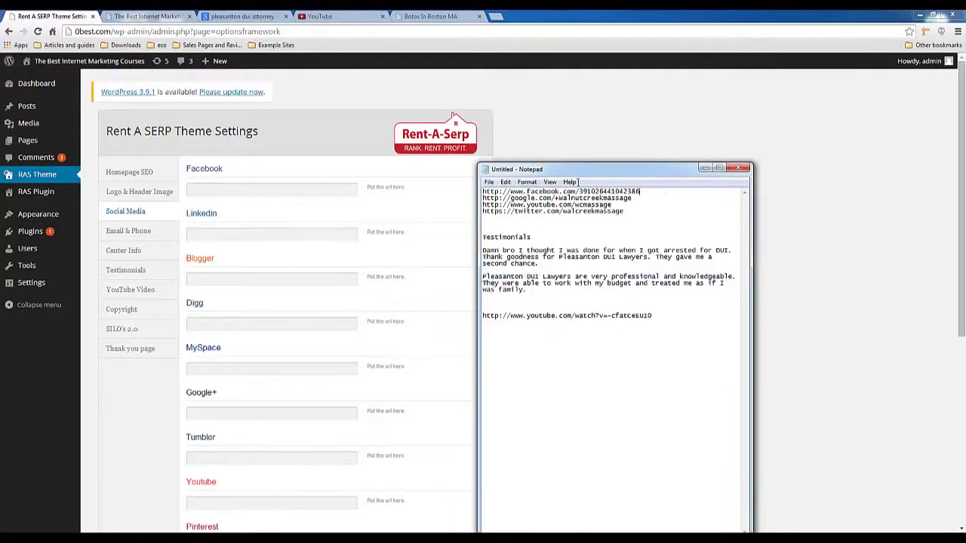
right_click(511, 192)
left_click(531, 226)
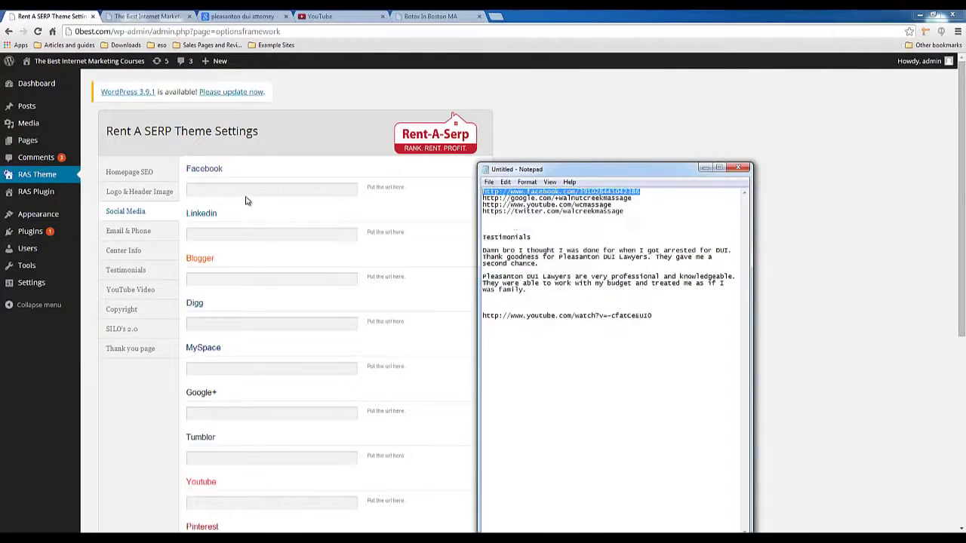
right_click(246, 190)
left_click(258, 257)
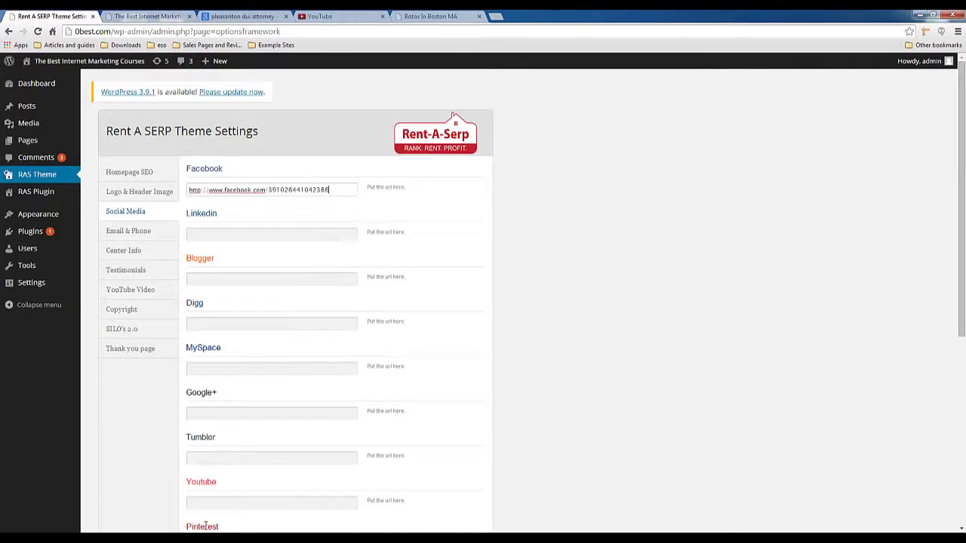
Copy the Google+ profile URL from the notes into the Google+ field
key("alt+Tab")
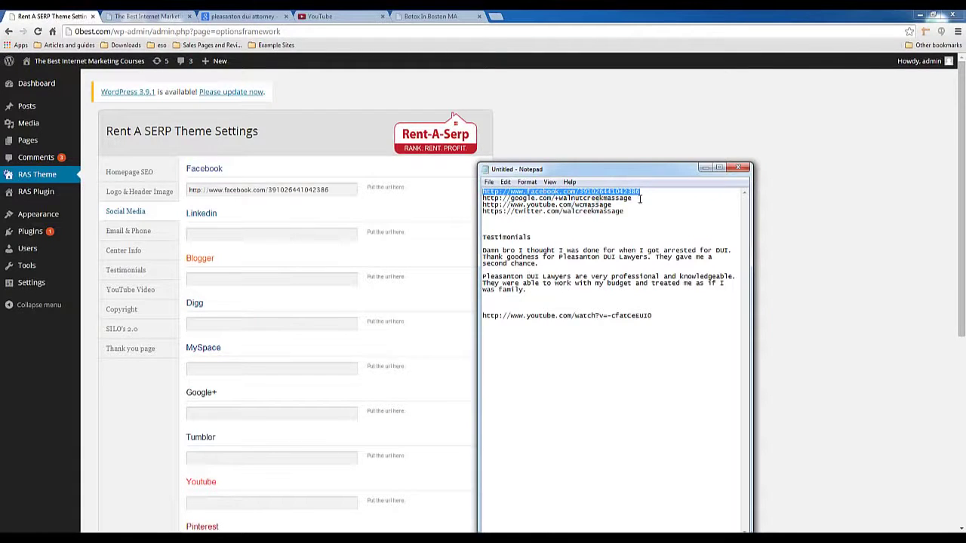
left_click_drag(640, 199, 483, 198)
right_click(483, 199)
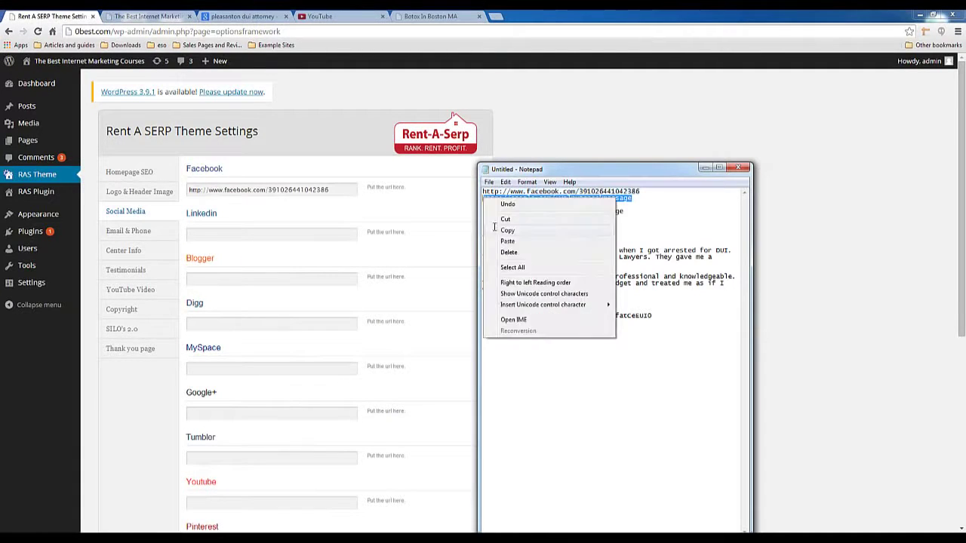
left_click(507, 231)
left_click(254, 415)
right_click(255, 414)
left_click(273, 305)
Copy the YouTube profile URL from the notes into the Youtube field
key("alt+Tab")
left_click_drag(612, 204, 484, 205)
right_click(486, 204)
left_click(513, 238)
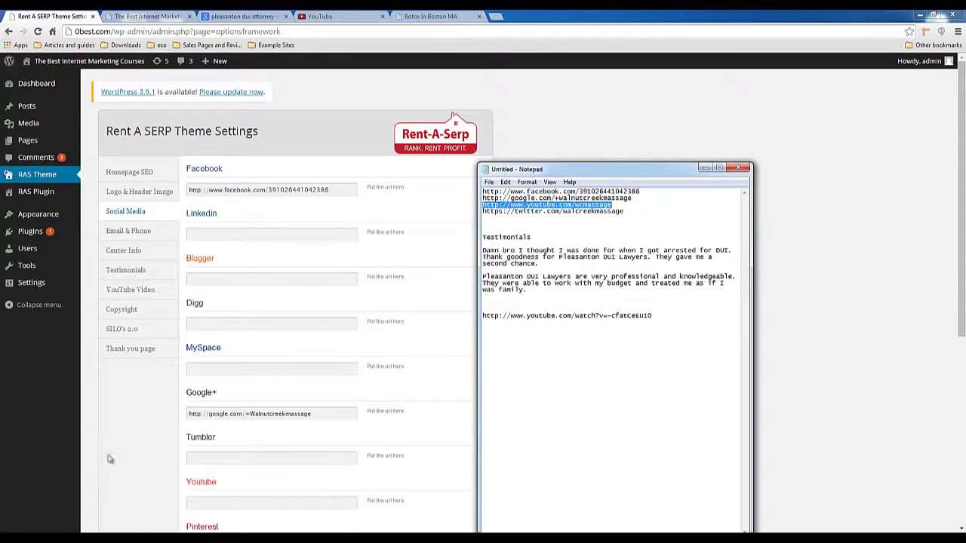
left_click(221, 500)
right_click(220, 500)
left_click(246, 394)
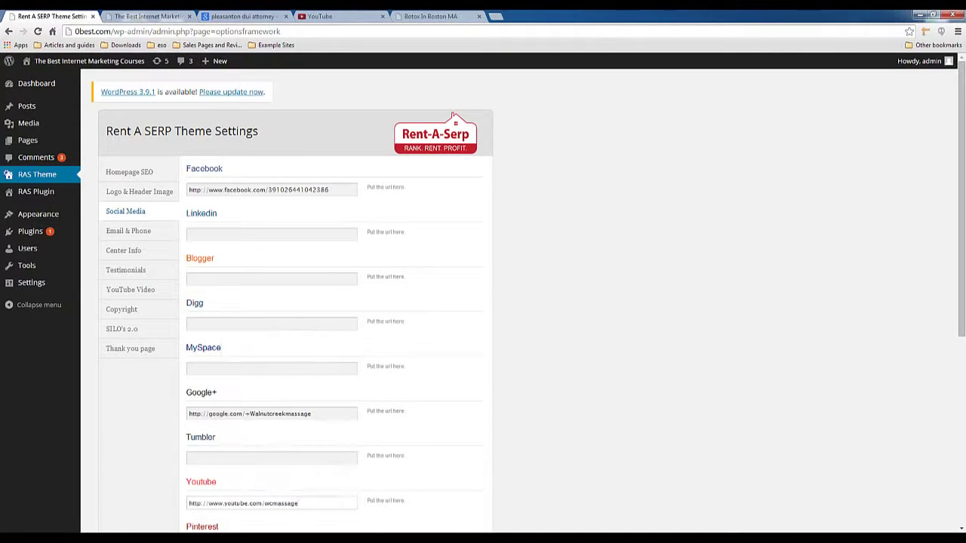
Copy the Twitter profile URL from the notes into the Twitter field
key("alt+Tab")
left_click_drag(623, 211, 499, 215)
right_click(499, 215)
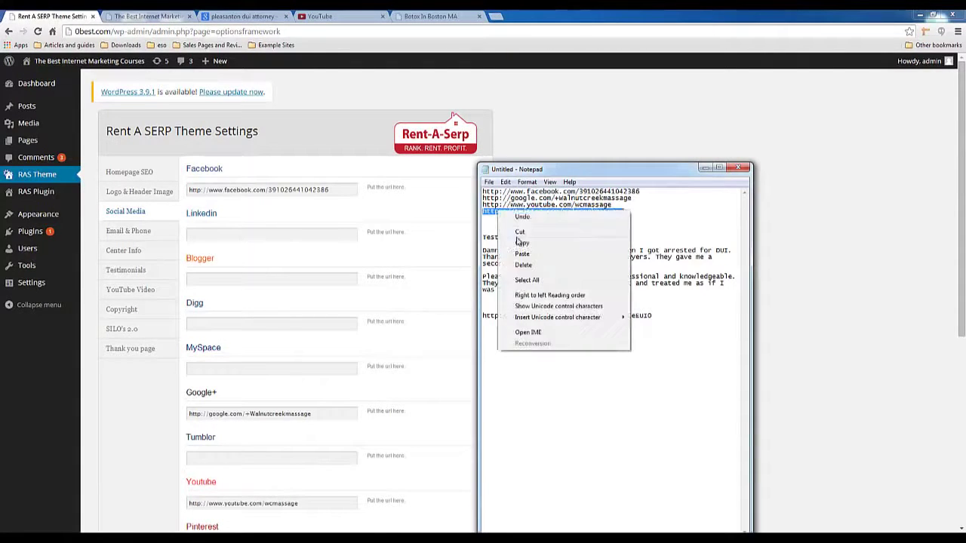
left_click(520, 242)
left_click(144, 420)
scroll(223, 419, "down", 2)
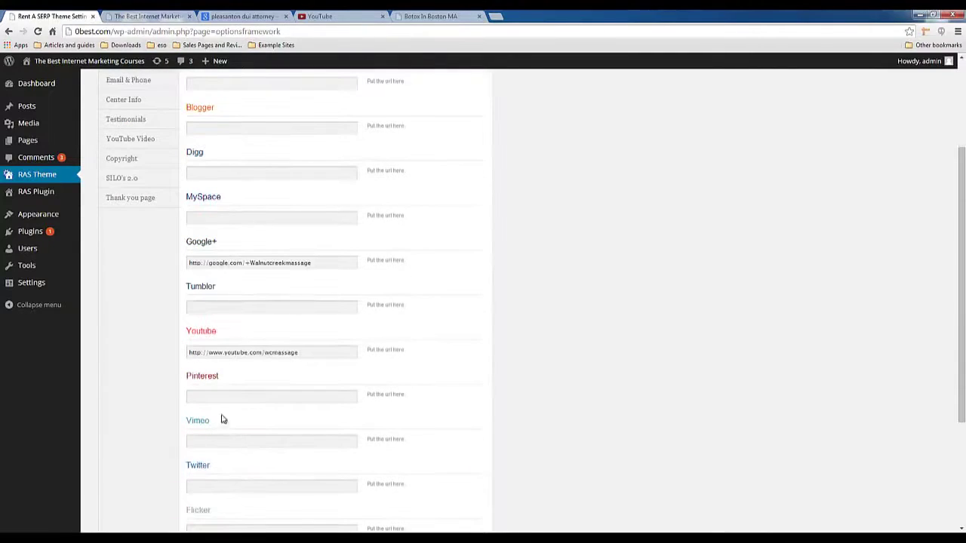
right_click(219, 488)
left_click(260, 377)
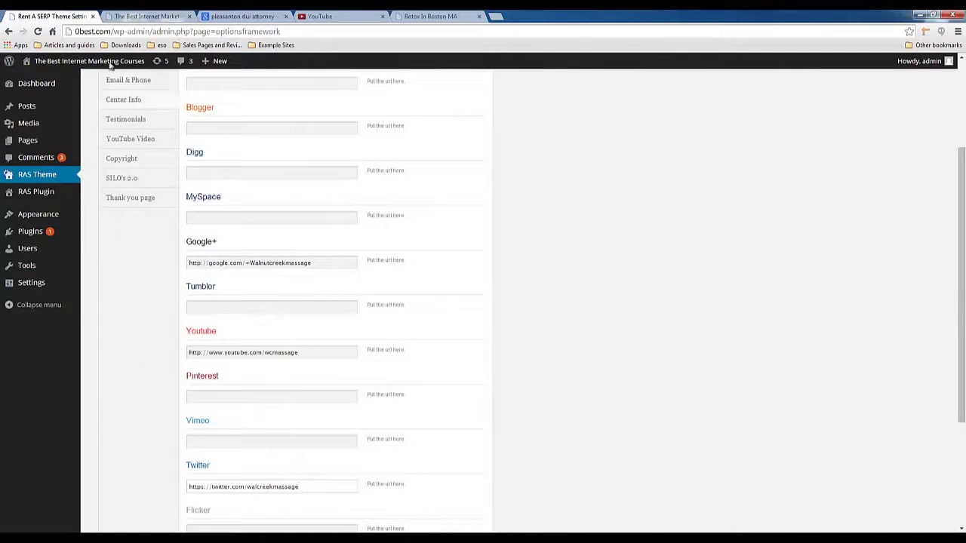
Check the live front page, then save the social media settings
left_click(145, 16)
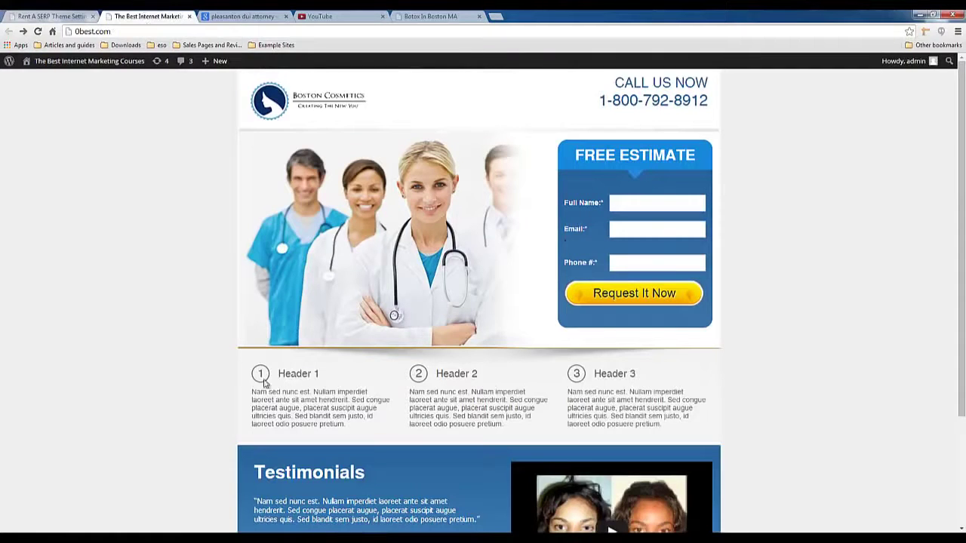
left_click(45, 16)
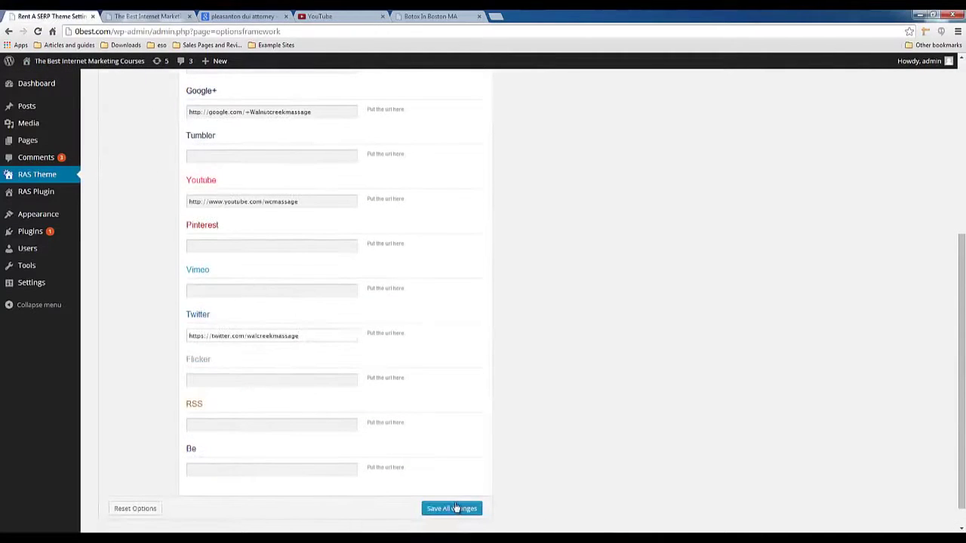
left_click(454, 508)
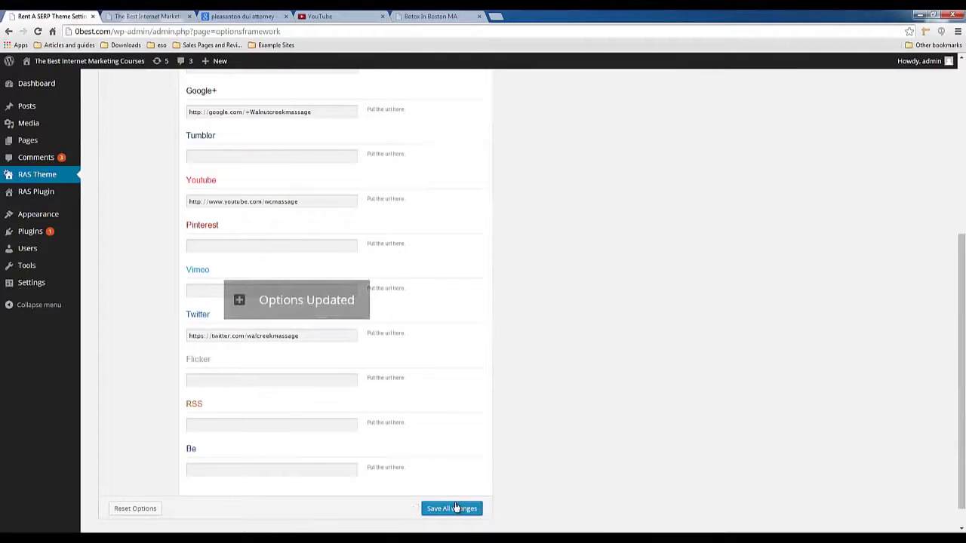
scroll(332, 453, "up", 5)
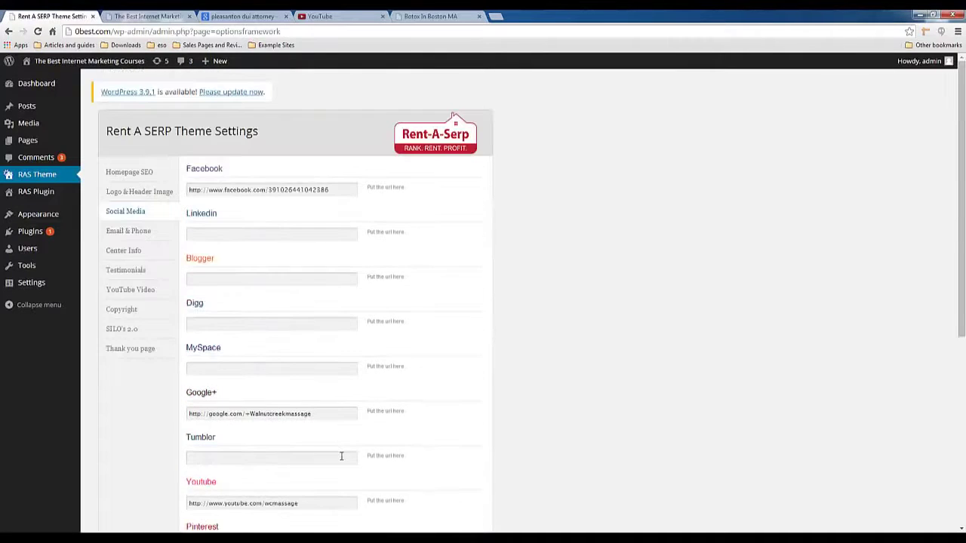
left_click(132, 230)
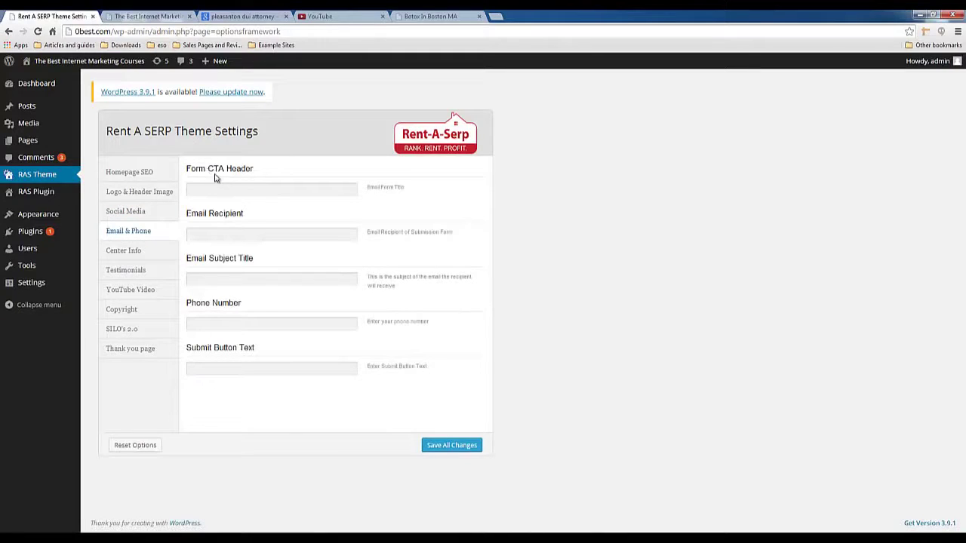
left_click(147, 16)
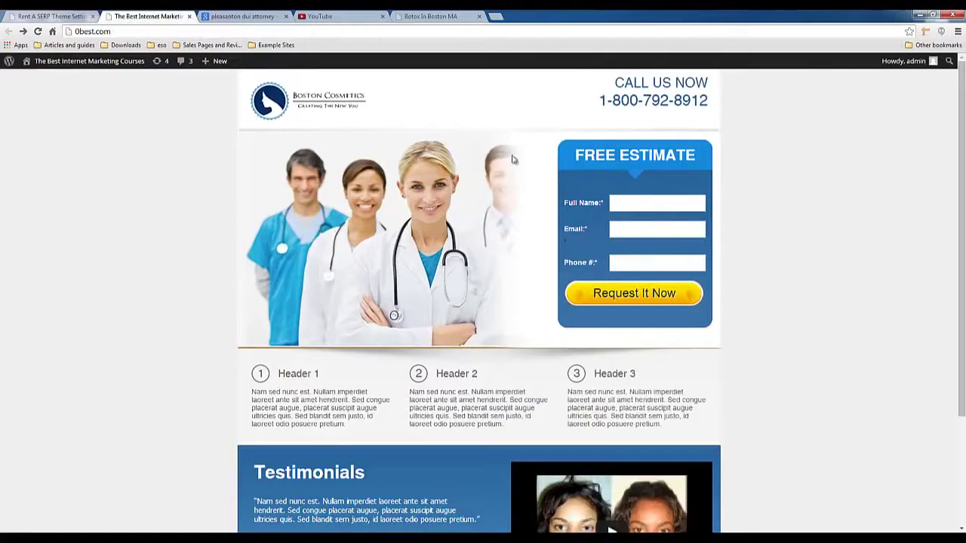
left_click(50, 14)
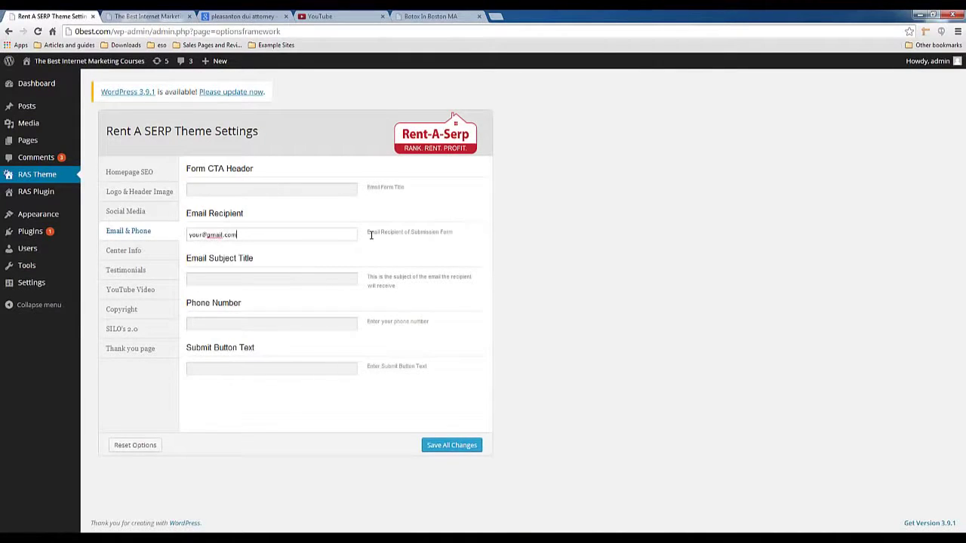
key("ctrl+Tab")
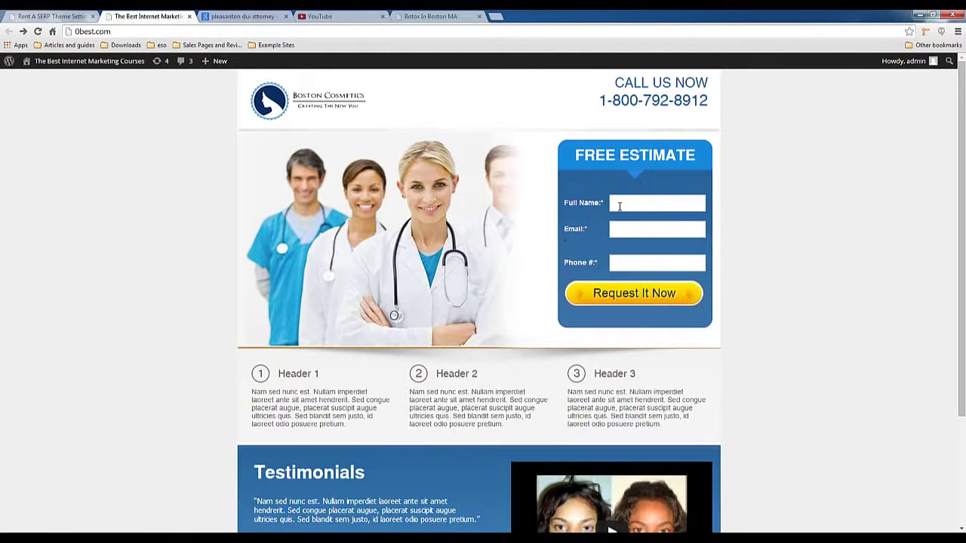
left_click(74, 16)
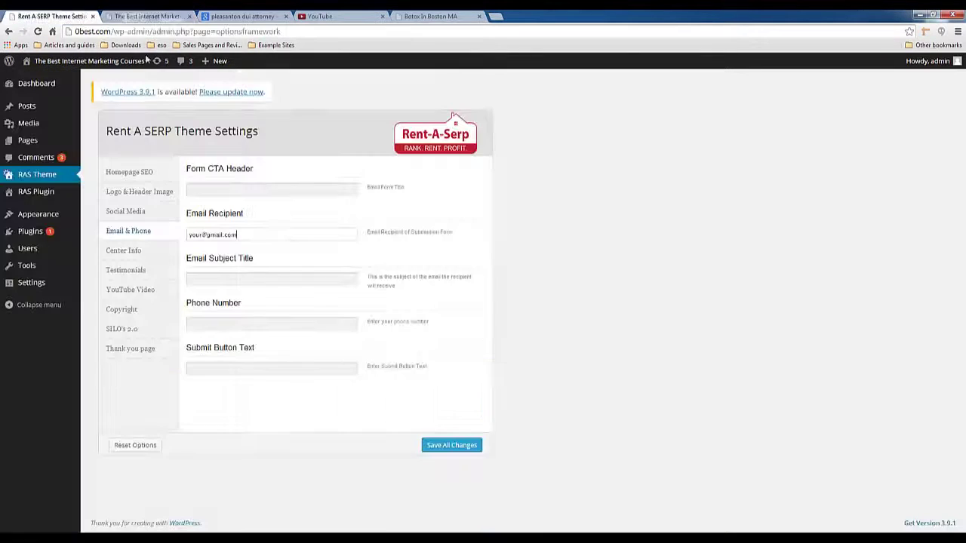
left_click(162, 16)
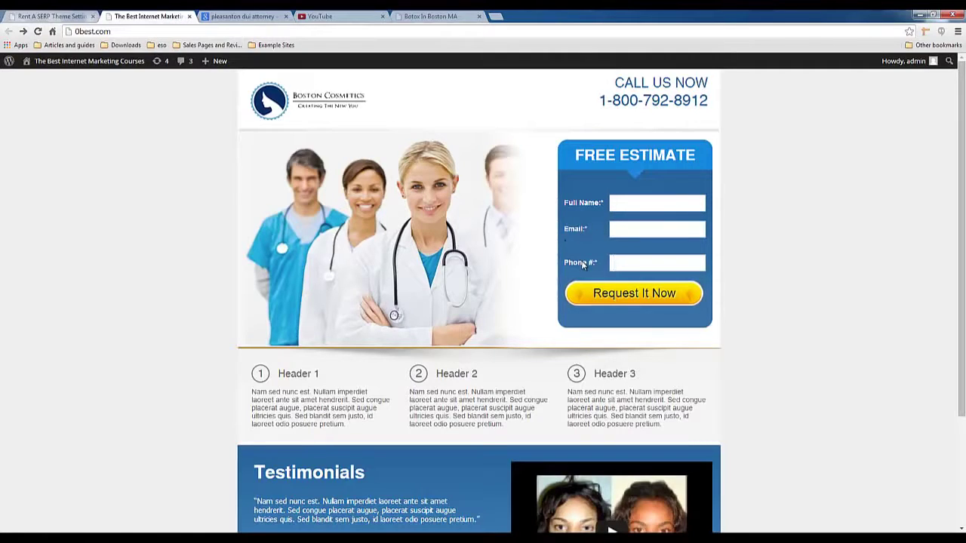
left_click(583, 264)
left_click_drag(602, 101, 709, 102)
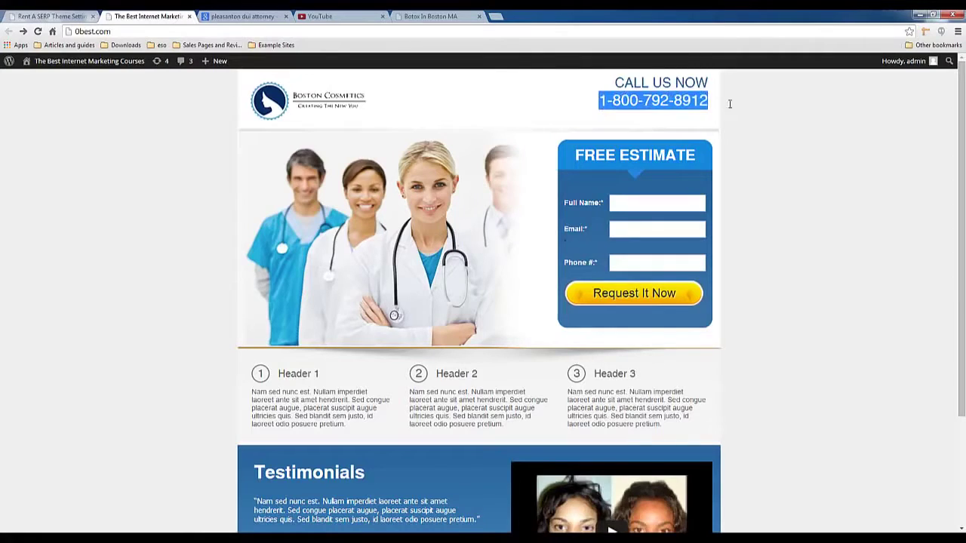
left_click(36, 13)
Enter the email recipient and subject title 'Pleasanton DUI Lead', then save
left_click(248, 279)
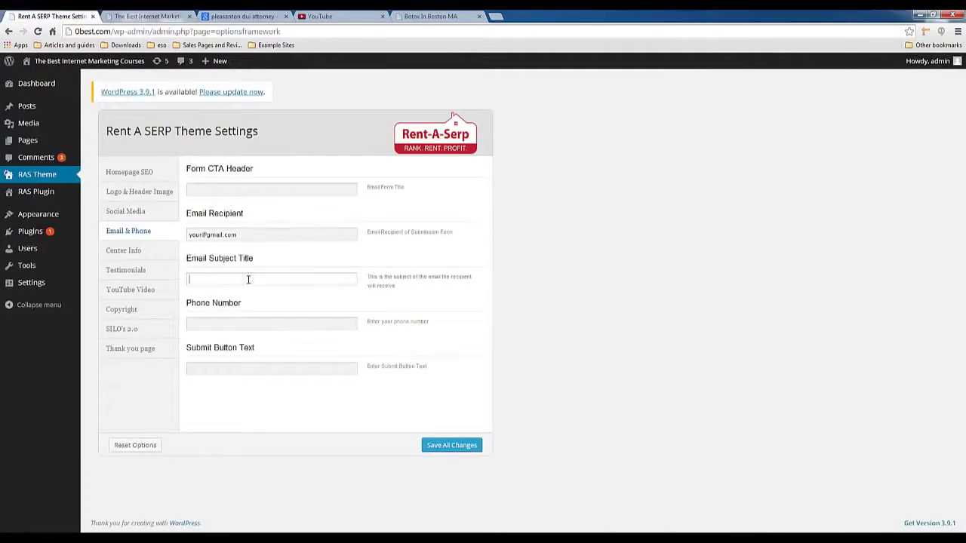
triple_click(219, 234)
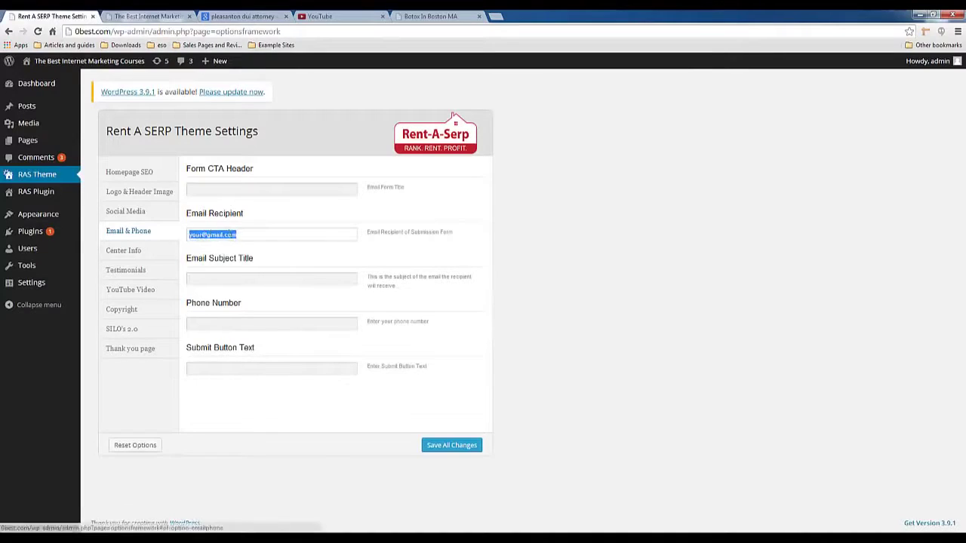
left_click(203, 278)
type("Pleasanton DUI Lead")
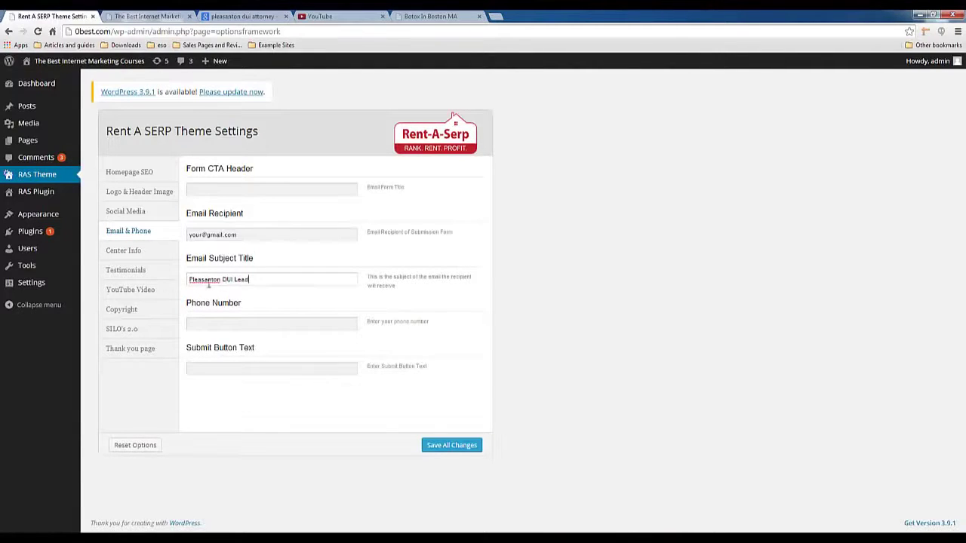
left_click(218, 324)
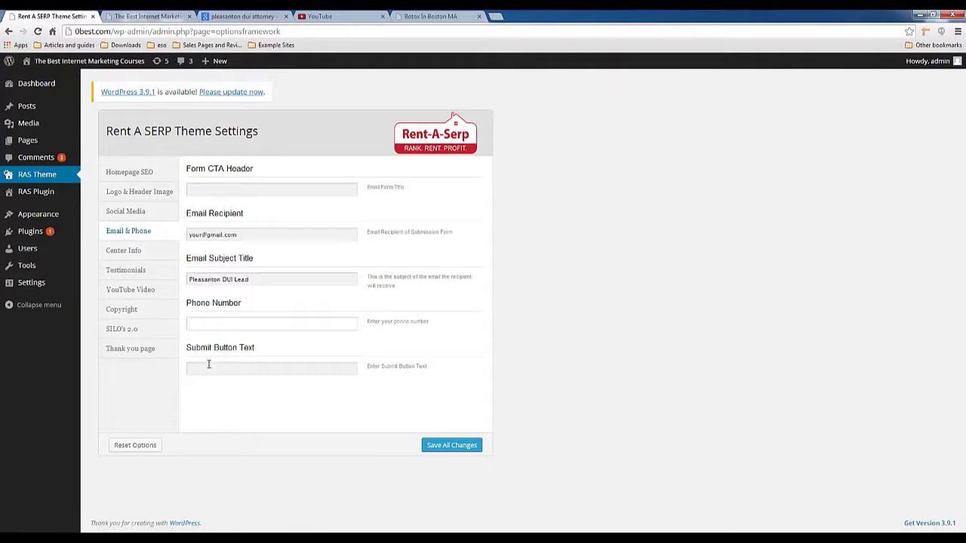
left_click(138, 17)
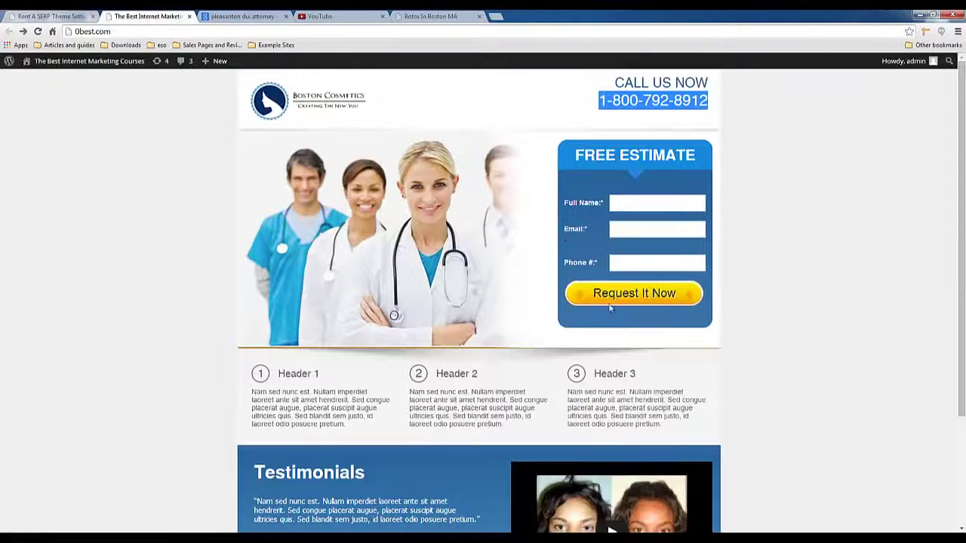
left_click(38, 15)
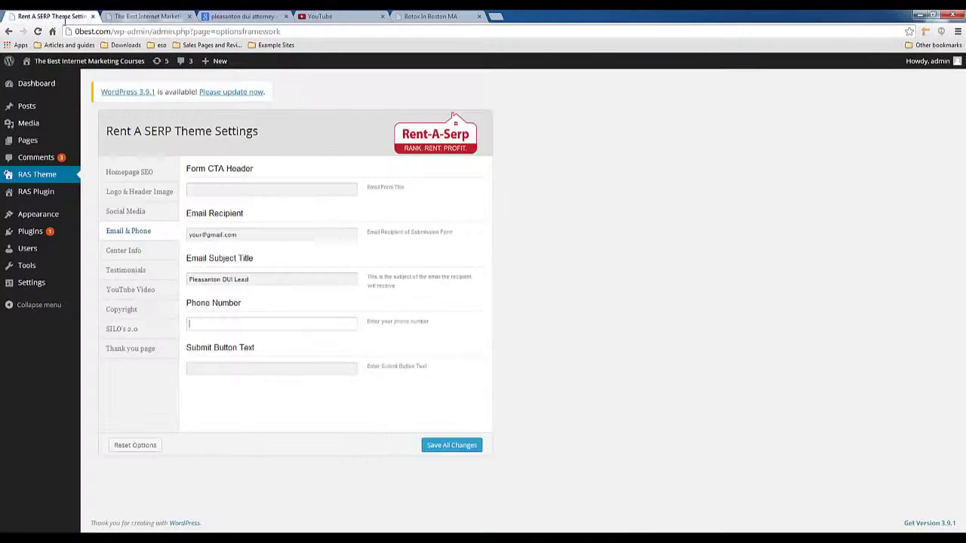
left_click(435, 448)
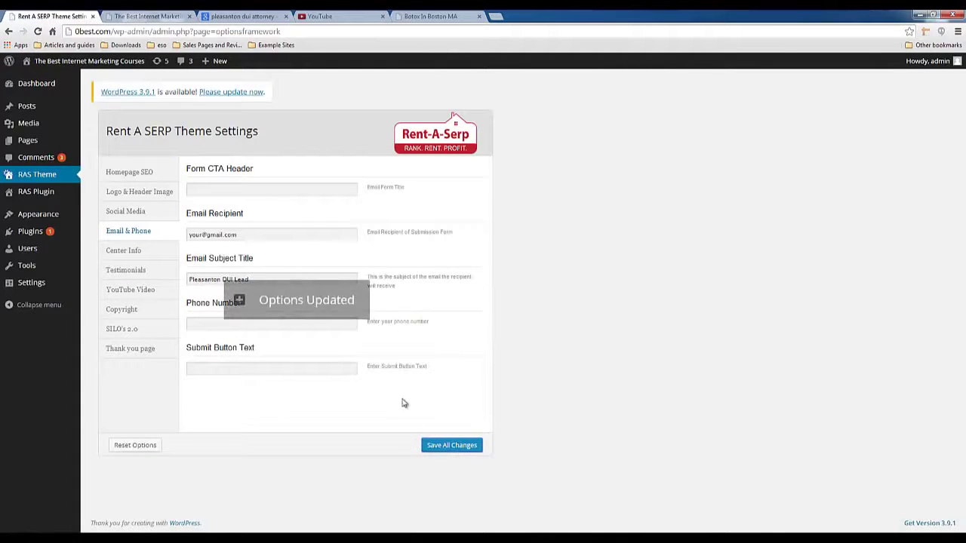
Open the Center Info settings and inspect the first column's text on the live landing page
left_click(141, 254)
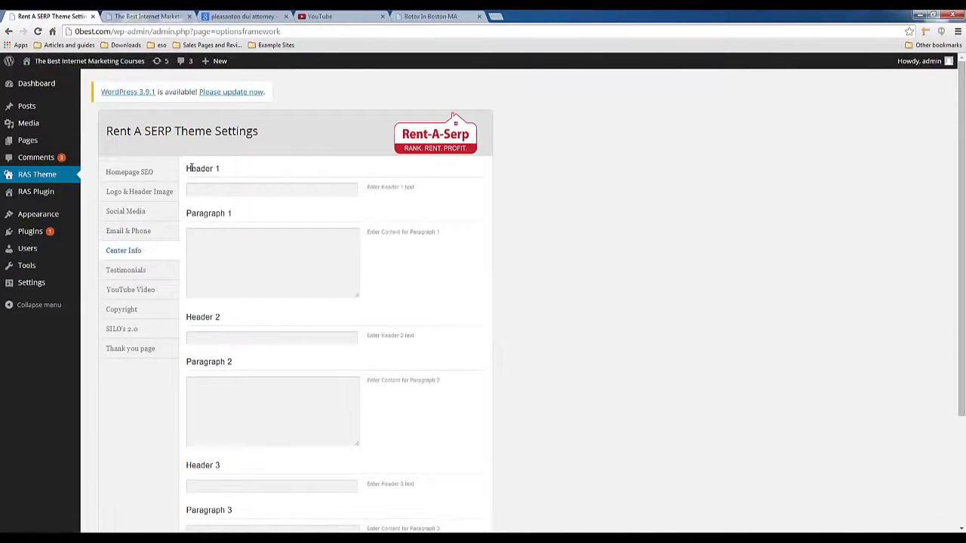
scroll(214, 317, "down", 1)
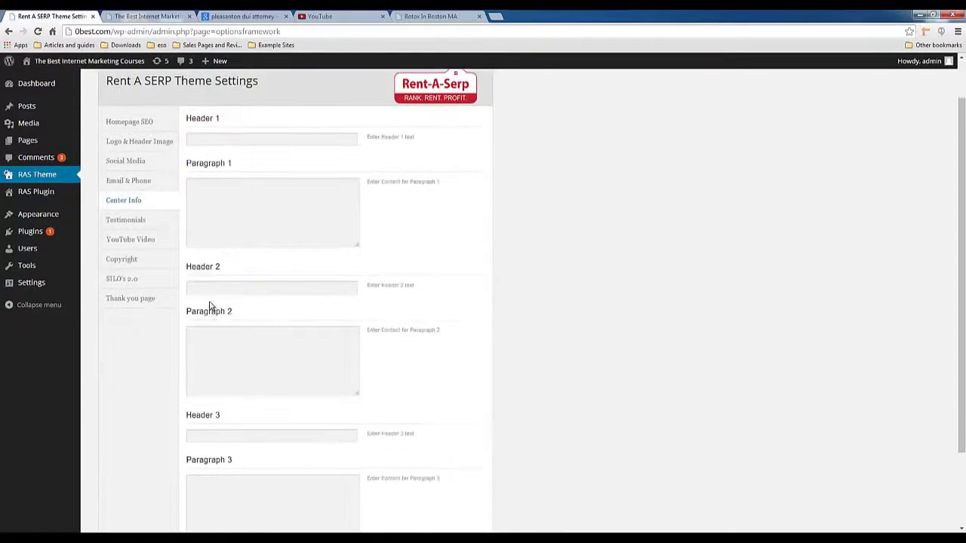
scroll(209, 304, "down", 1)
scroll(212, 448, "down", 1)
key("ctrl+Tab")
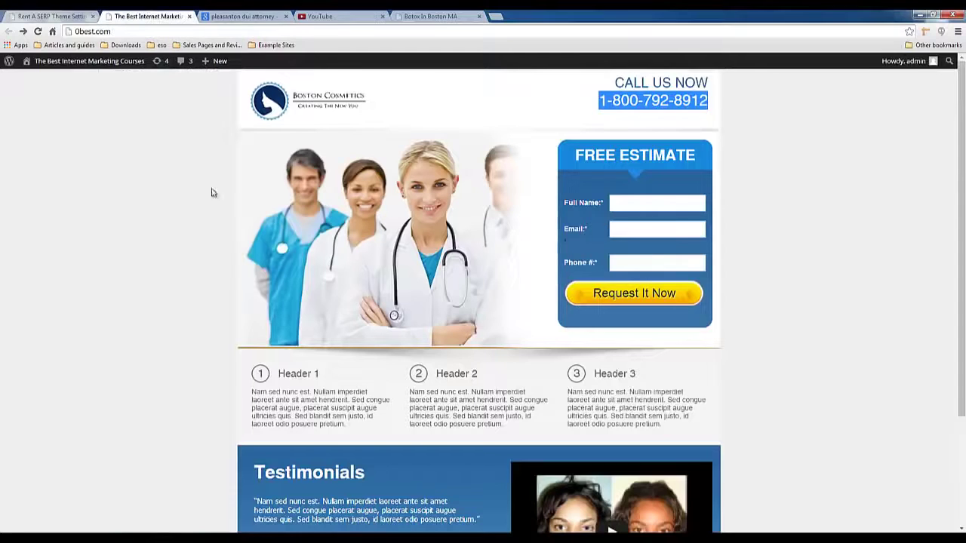
left_click_drag(243, 372, 692, 428)
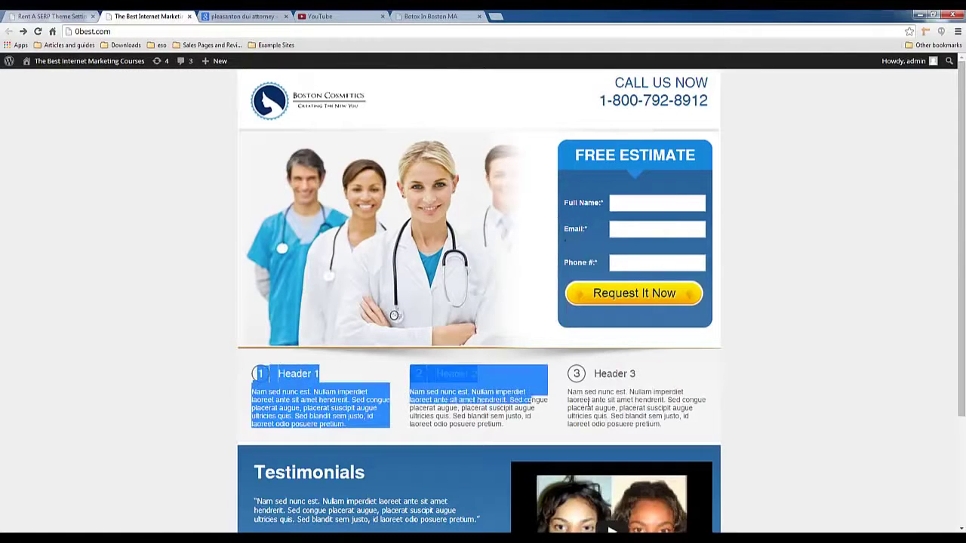
scroll(692, 429, "down", 1)
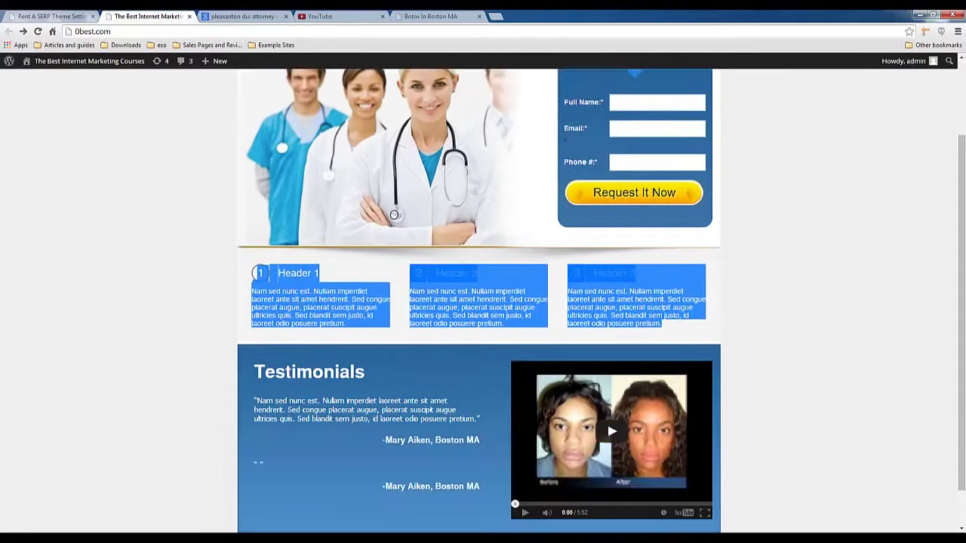
double_click(273, 293)
triple_click(273, 294)
left_click(276, 310)
triple_click(277, 314)
left_click(265, 301)
triple_click(265, 303)
left_click(274, 317)
Examine the Header 1, Header 2 and Header 3 paragraphs on the landing page
scroll(278, 310, "up", 1)
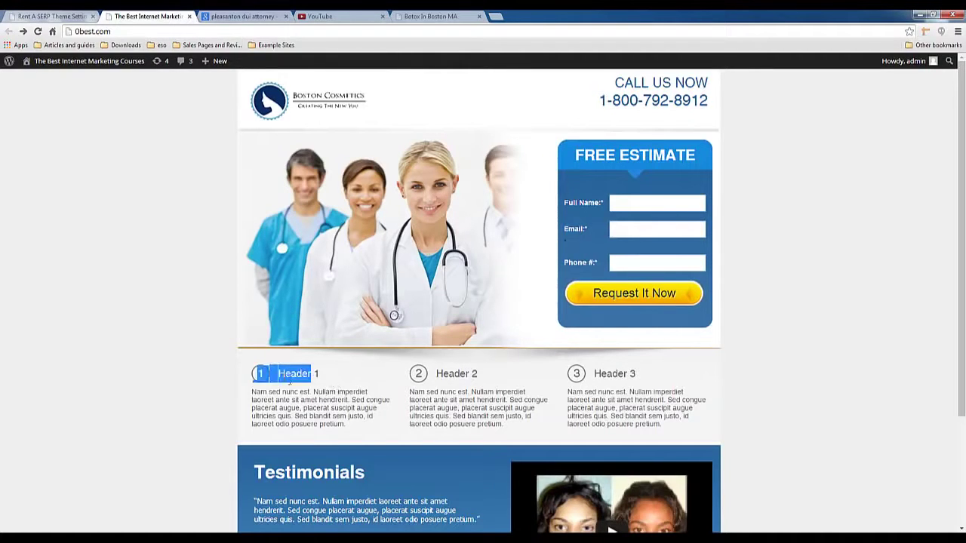
left_click_drag(283, 379, 325, 398)
triple_click(326, 400)
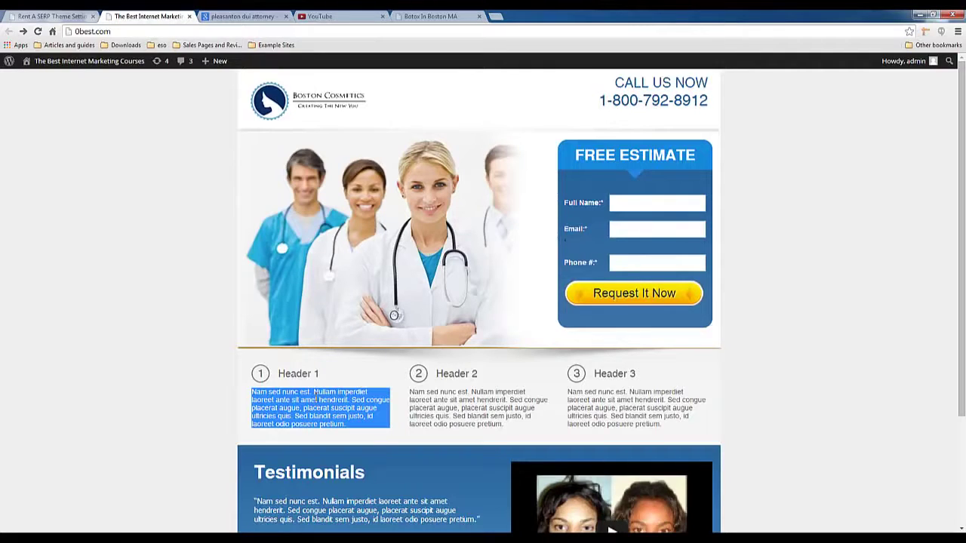
triple_click(385, 426)
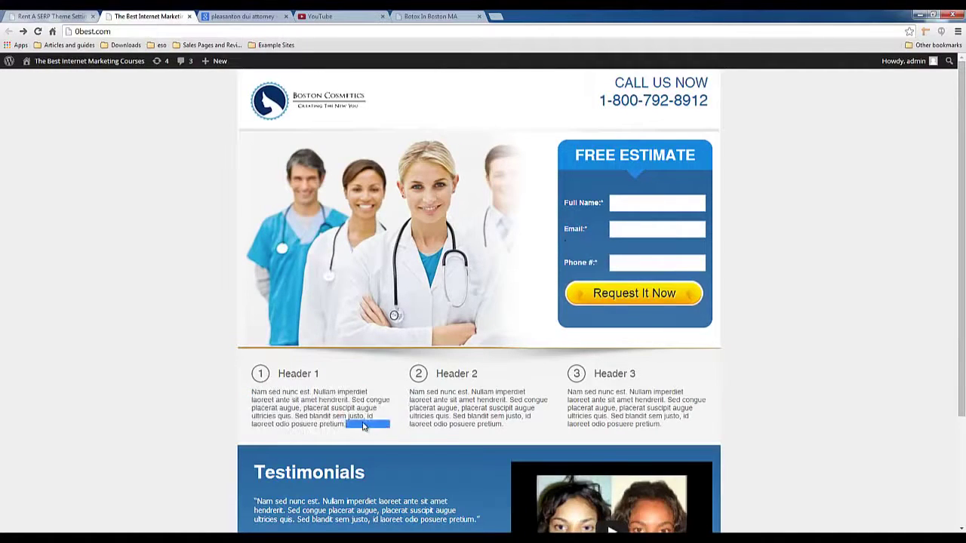
triple_click(365, 425)
left_click(435, 416)
left_click_drag(512, 400, 411, 409)
left_click(411, 408)
double_click(423, 409)
double_click(497, 415)
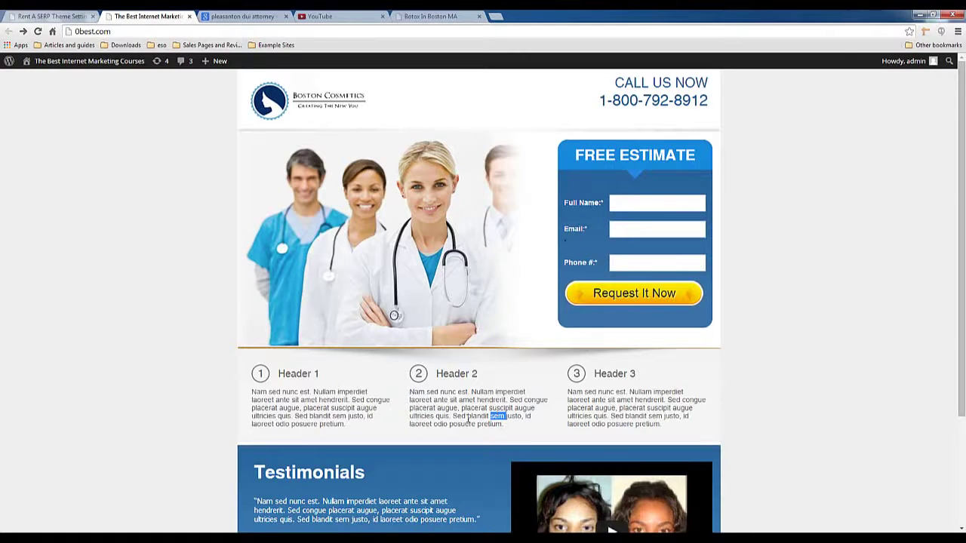
mouse_move(531, 416)
left_mouse_down()
mouse_move(461, 424)
mouse_move(502, 424)
mouse_move(406, 390)
left_mouse_up()
left_click(511, 427)
left_click(403, 398)
left_click_drag(281, 373, 661, 411)
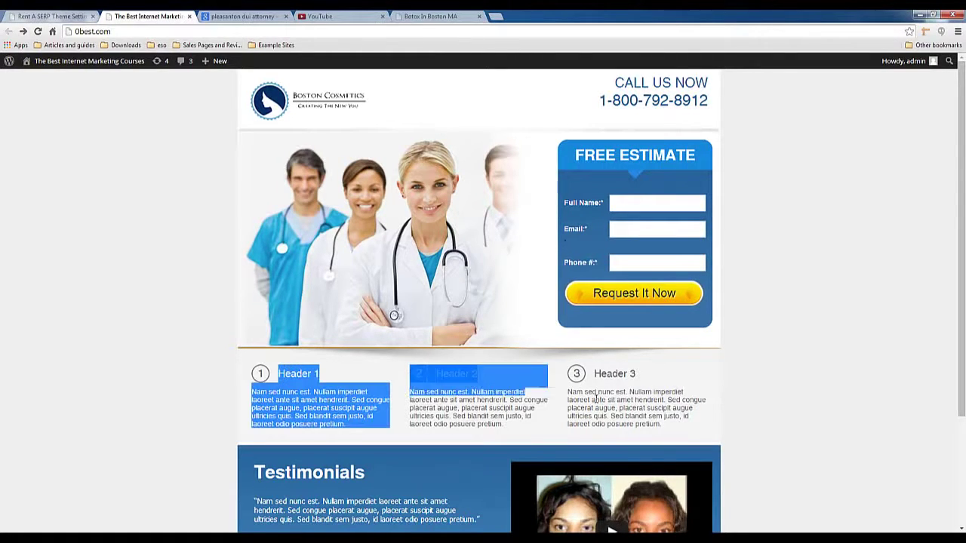
left_click(662, 411)
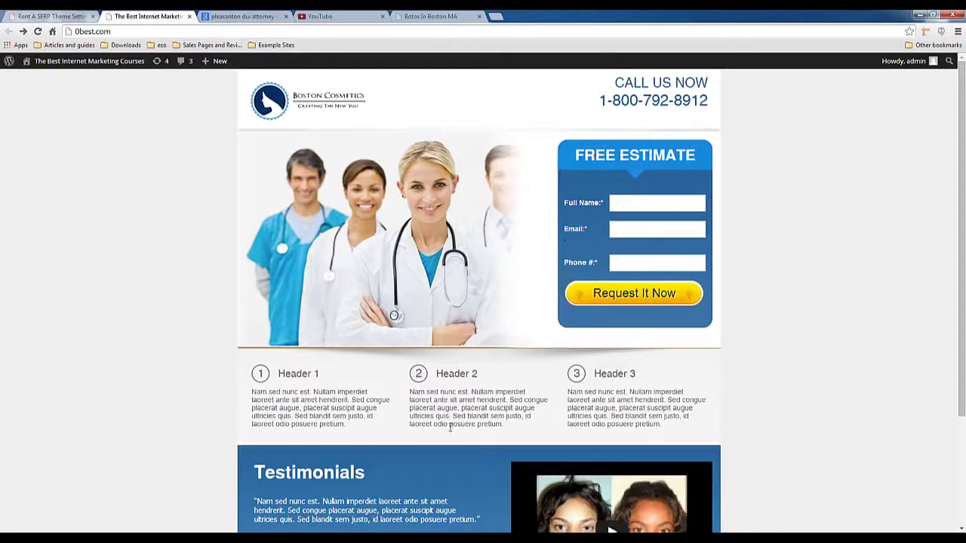
Select the landing page's testimonials text and return to the theme settings
scroll(450, 428, "down", 2)
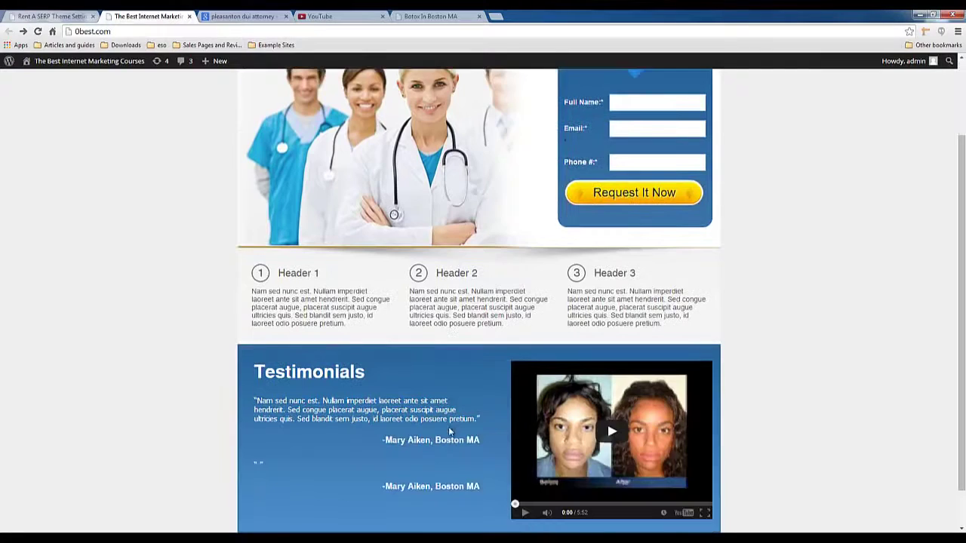
scroll(347, 427, "down", 1)
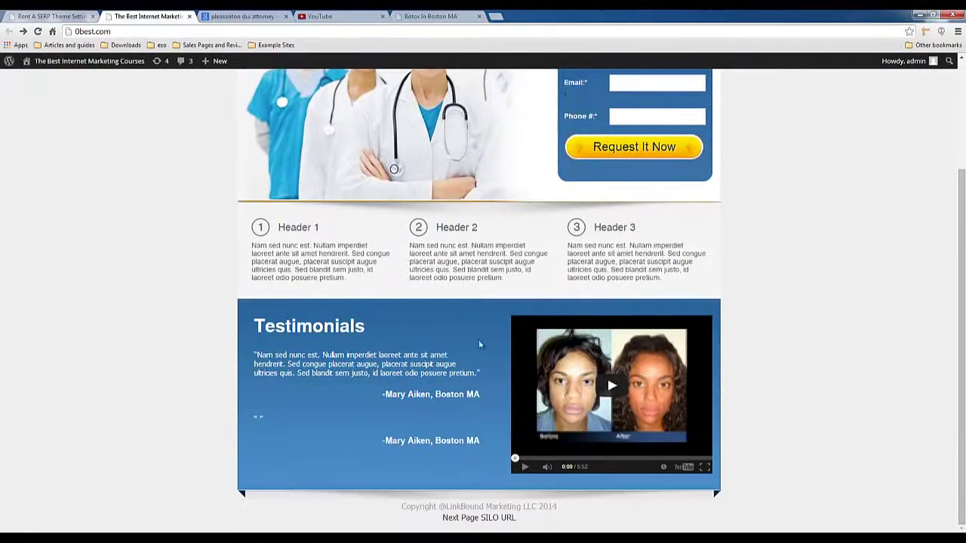
left_click_drag(257, 320, 454, 454)
left_click(49, 16)
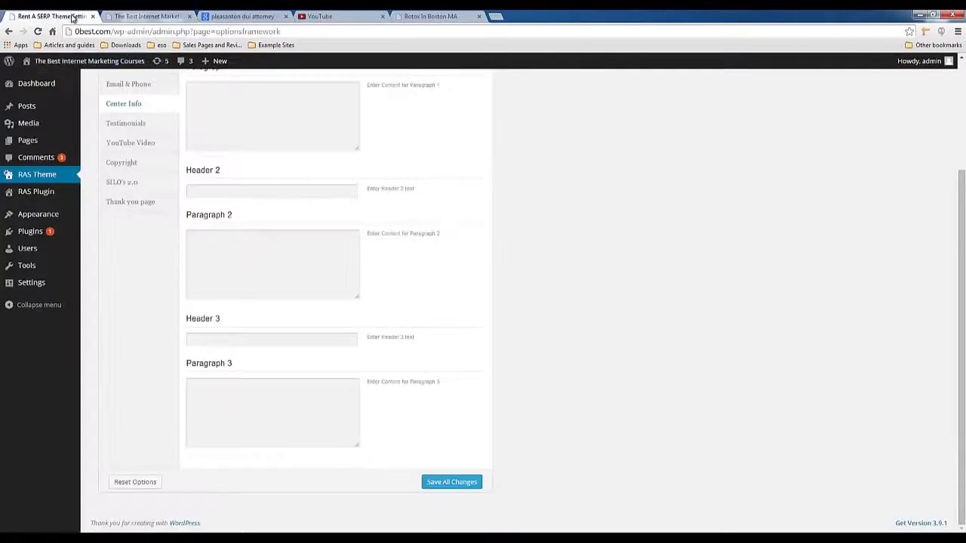
Paste the first Pleasanton DUI Lawyers testimonial from the notes into the first Testimonial box
left_click(141, 122)
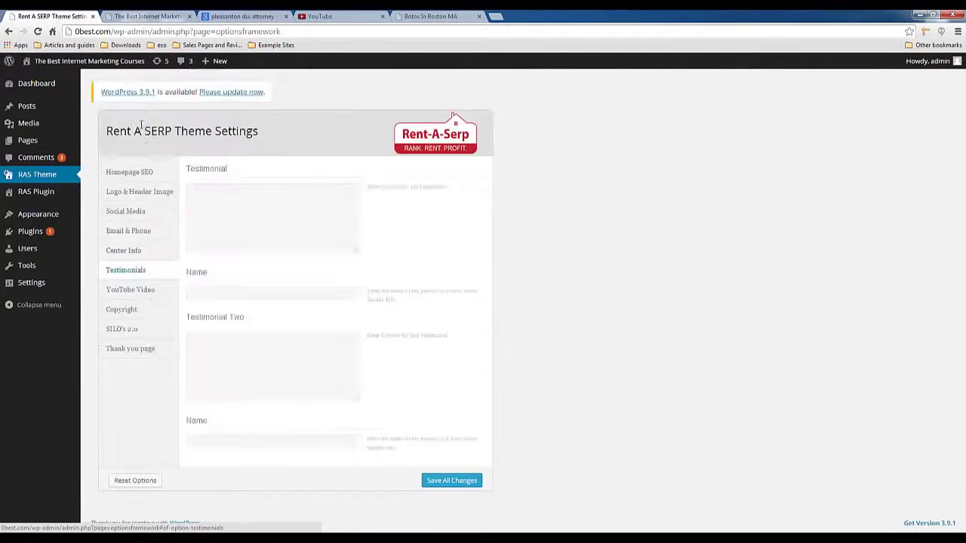
key("alt+Tab")
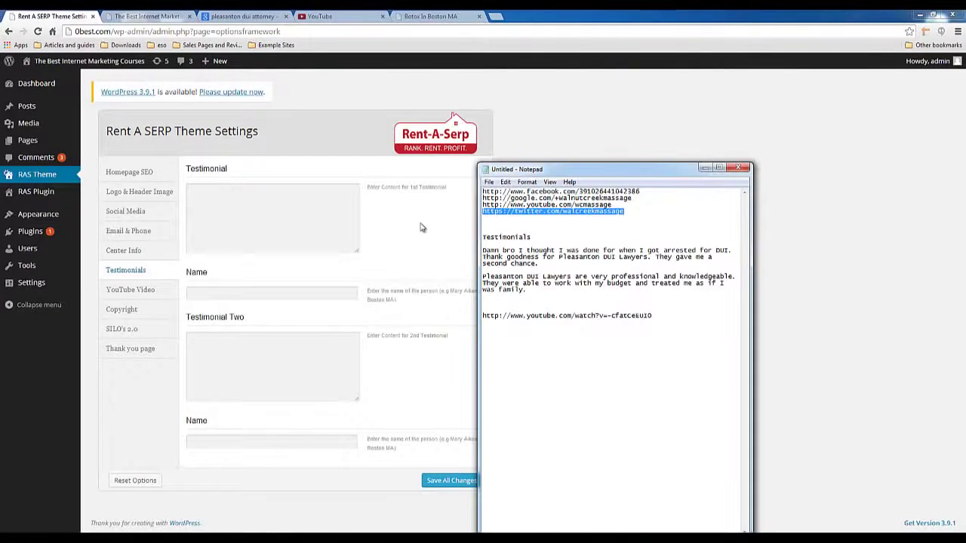
left_click_drag(538, 264, 483, 249)
right_click(503, 257)
left_click(522, 284)
right_click(303, 235)
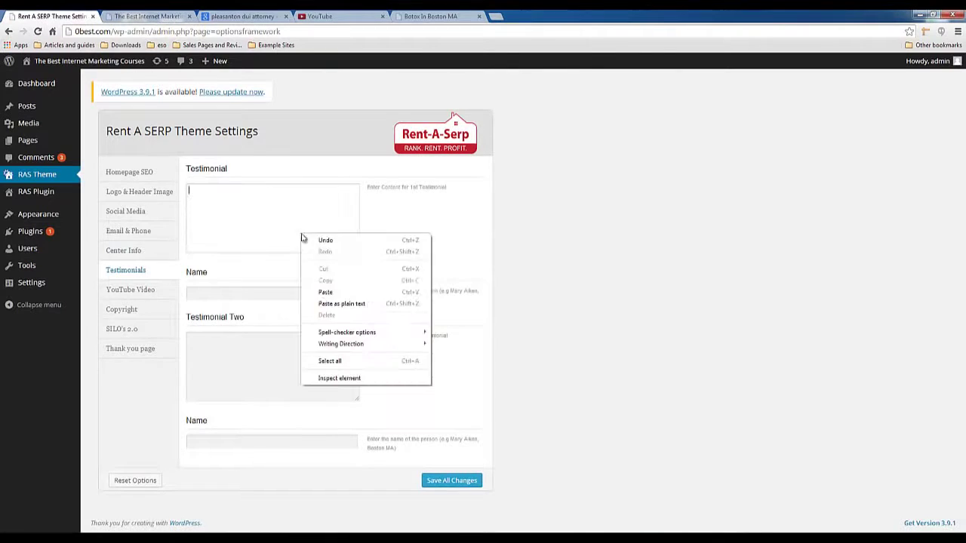
left_click(338, 292)
Paste the second Pleasanton DUI Lawyers testimonial from the notes into Testimonial Two
key("alt+Tab")
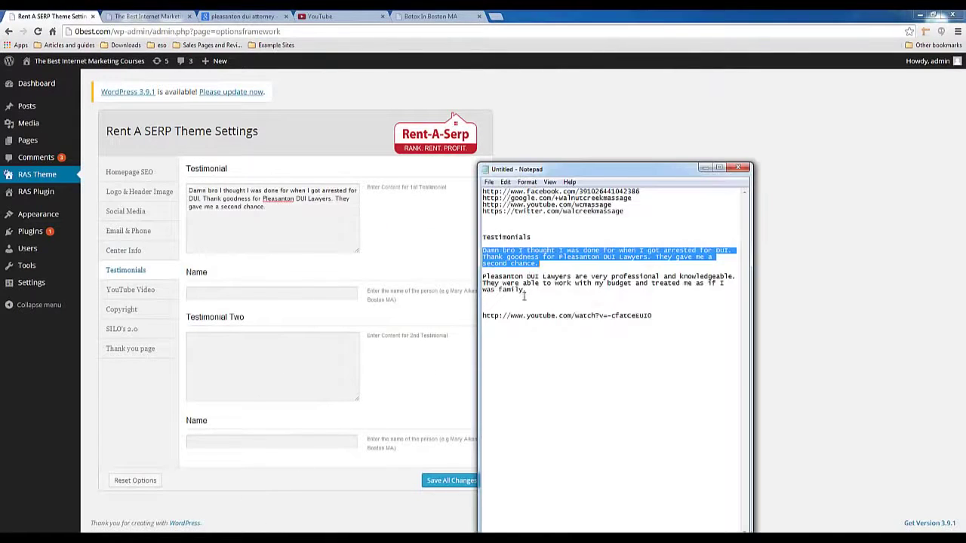
left_click_drag(526, 294, 483, 277)
right_click(531, 289)
left_click(553, 320)
right_click(252, 372)
left_click(277, 427)
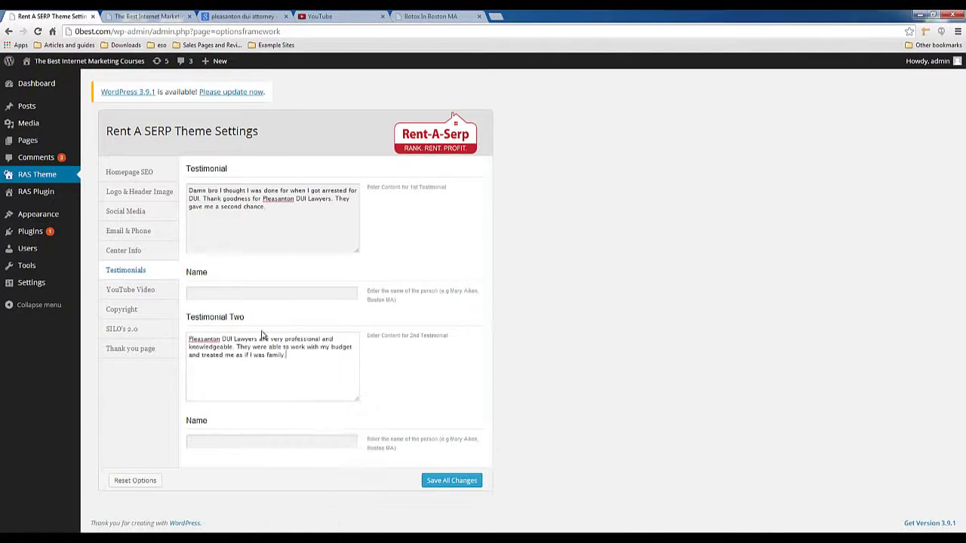
Enter the reviewer names for both testimonials and save all changes
left_click(253, 295)
type("John D")
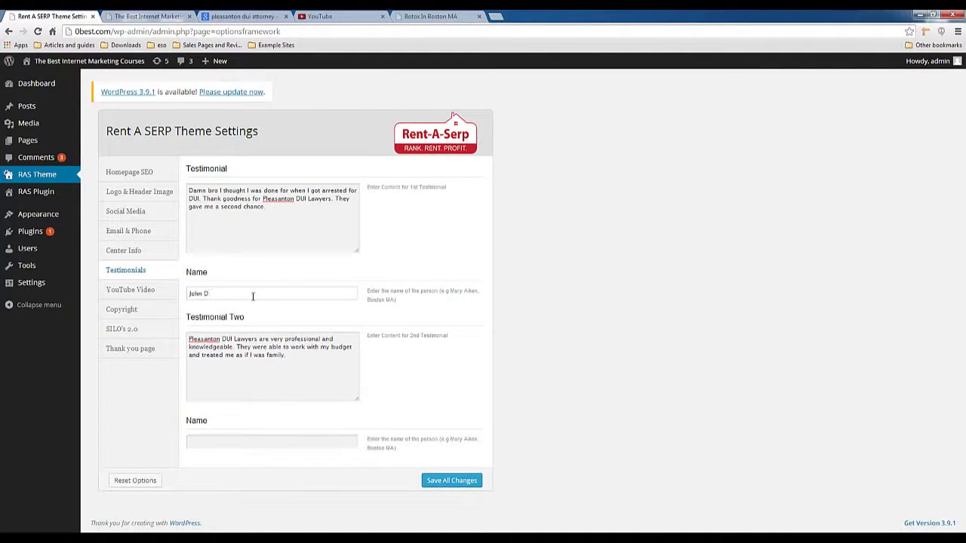
type("oe")
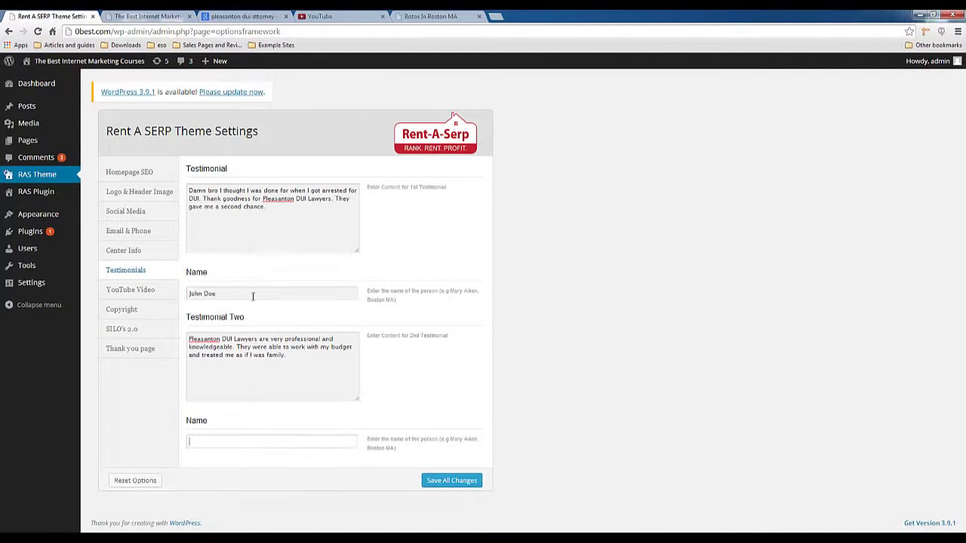
key("Tab")
key("Tab")
left_click(446, 481)
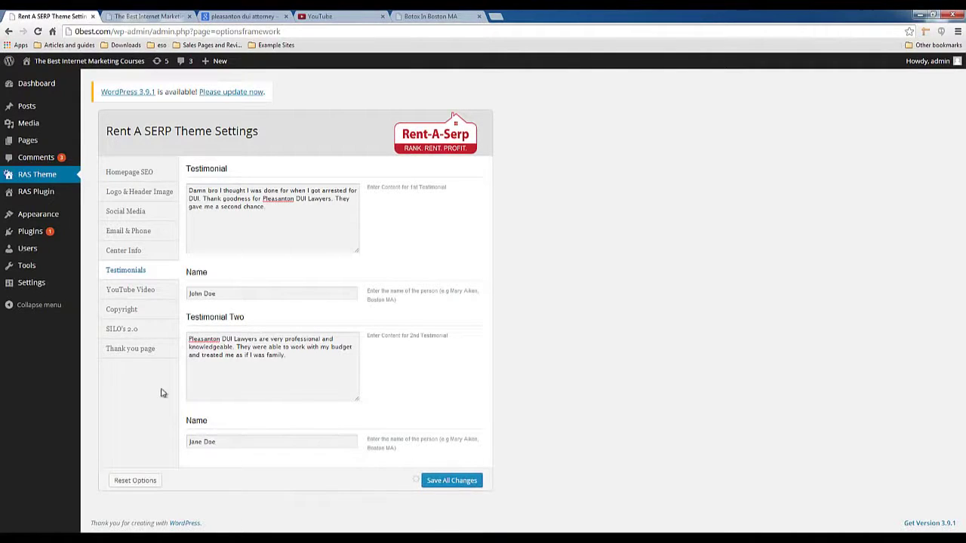
left_click(149, 294)
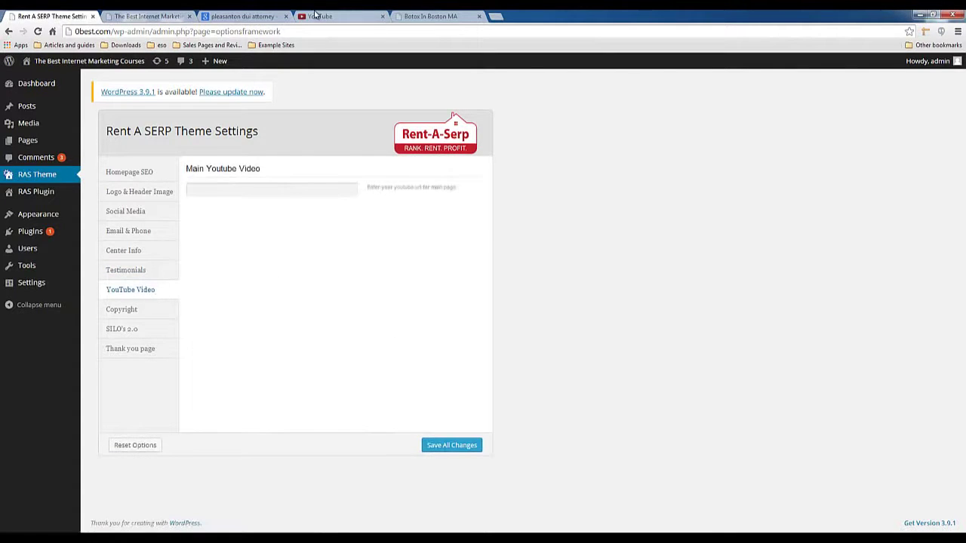
Change the YouTube search to 'dui lawyers' and run it
left_click(320, 16)
double_click(144, 66)
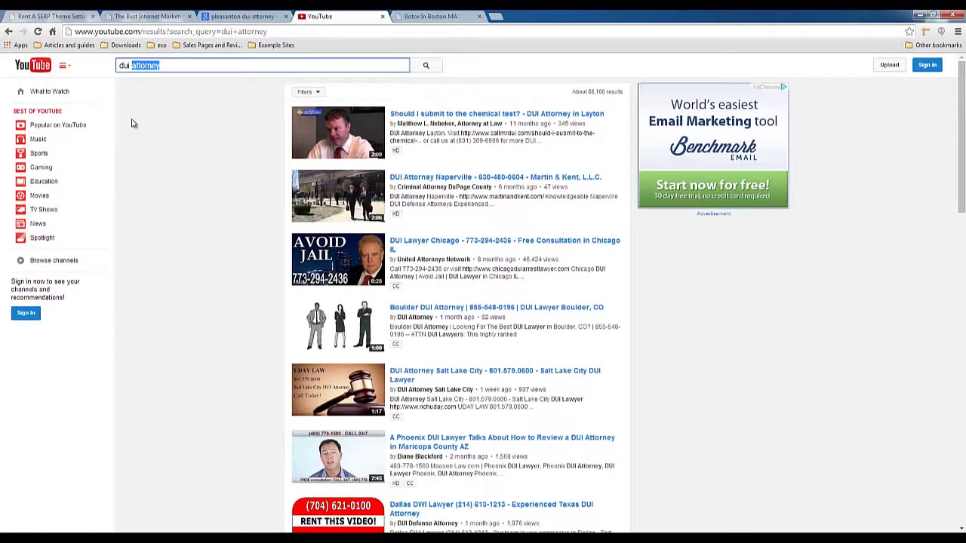
type("lawyers")
key("Return")
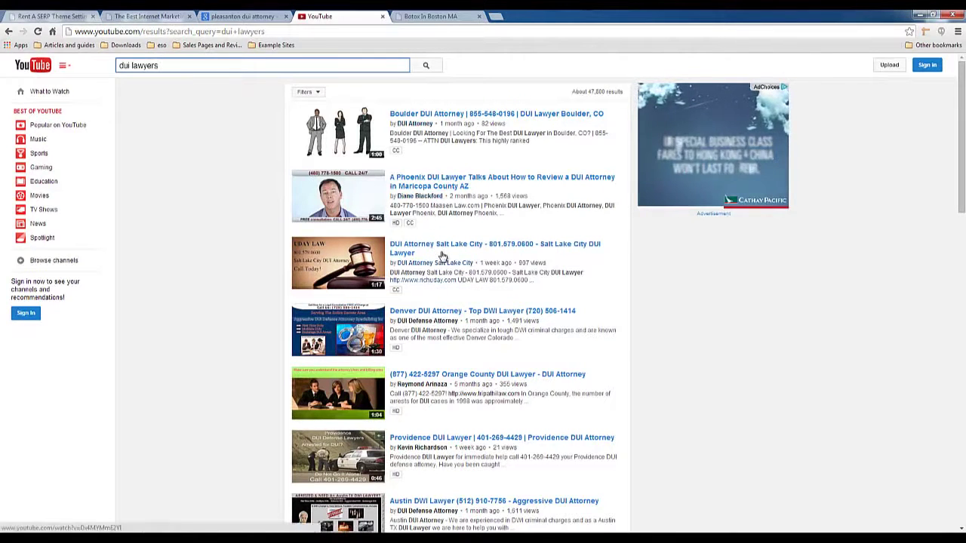
Open the Boulder DUI Attorney video and copy its web address
scroll(444, 344, "down", 2)
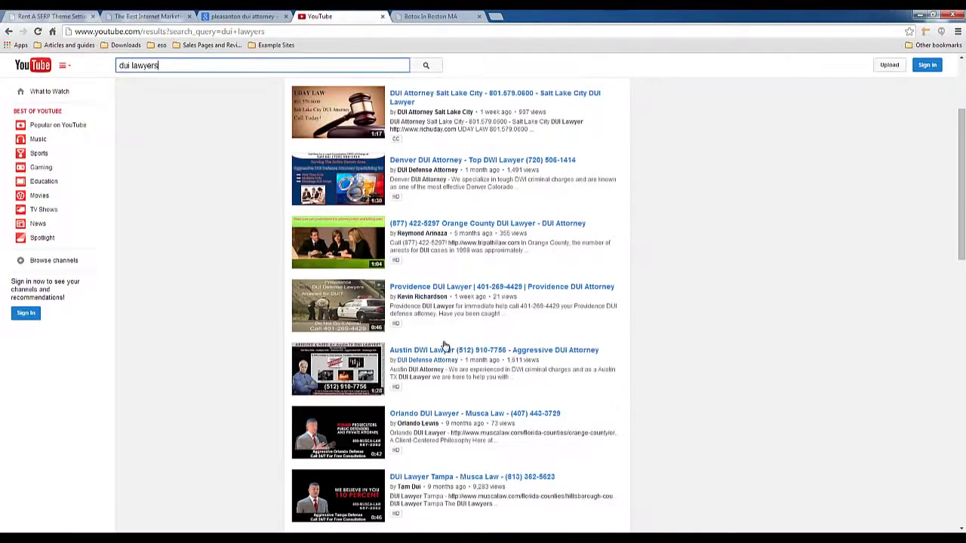
scroll(453, 166, "up", 2)
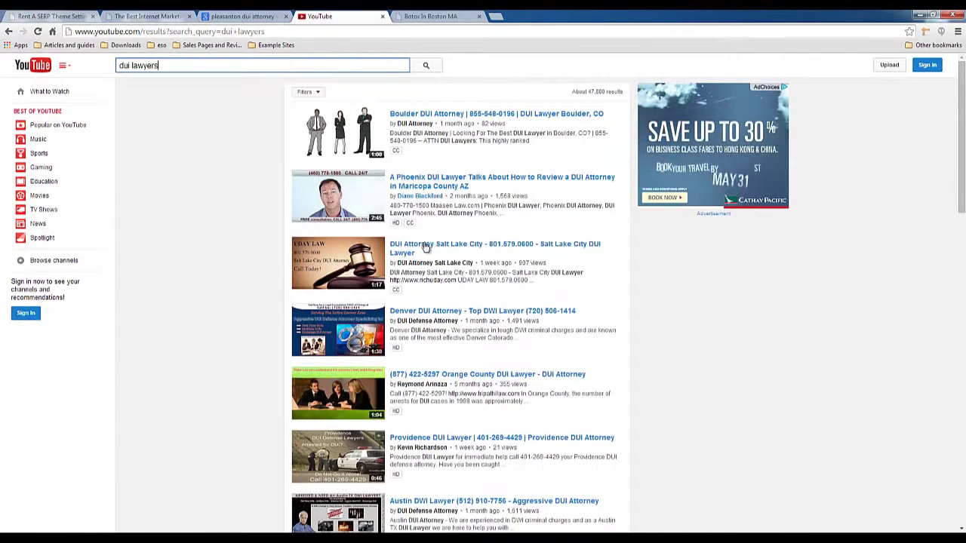
left_click(411, 113)
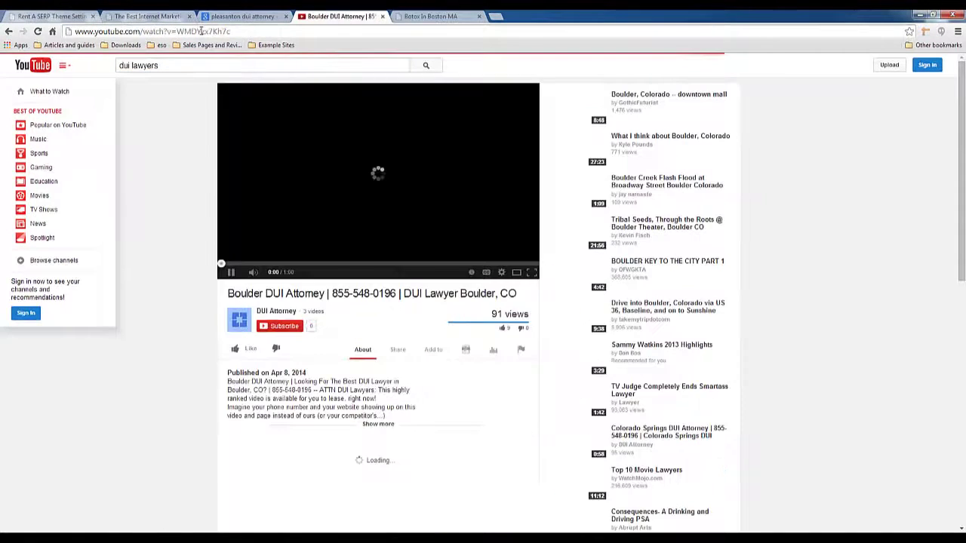
right_click(203, 33)
left_click(220, 66)
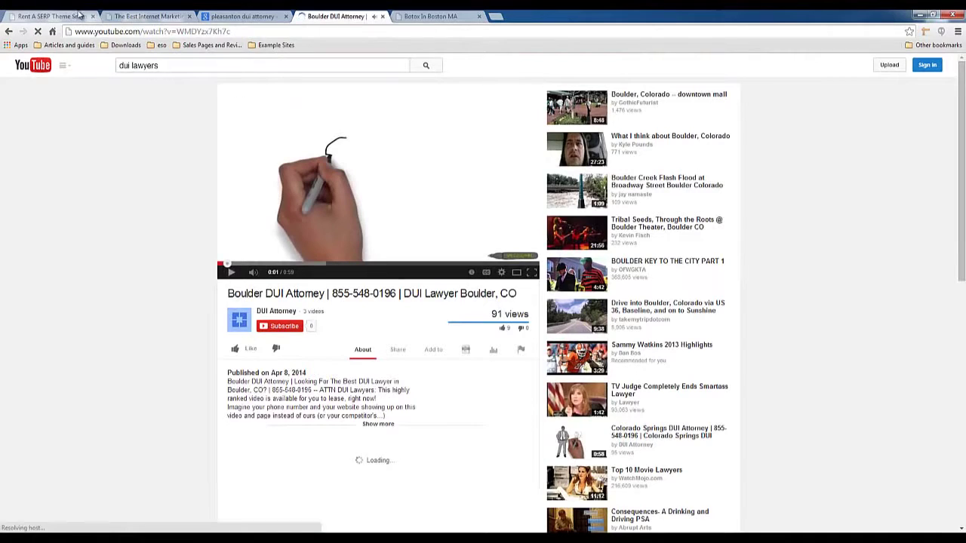
Paste the Boulder DUI Attorney video URL into Main Youtube Video and save all changes
left_click(66, 15)
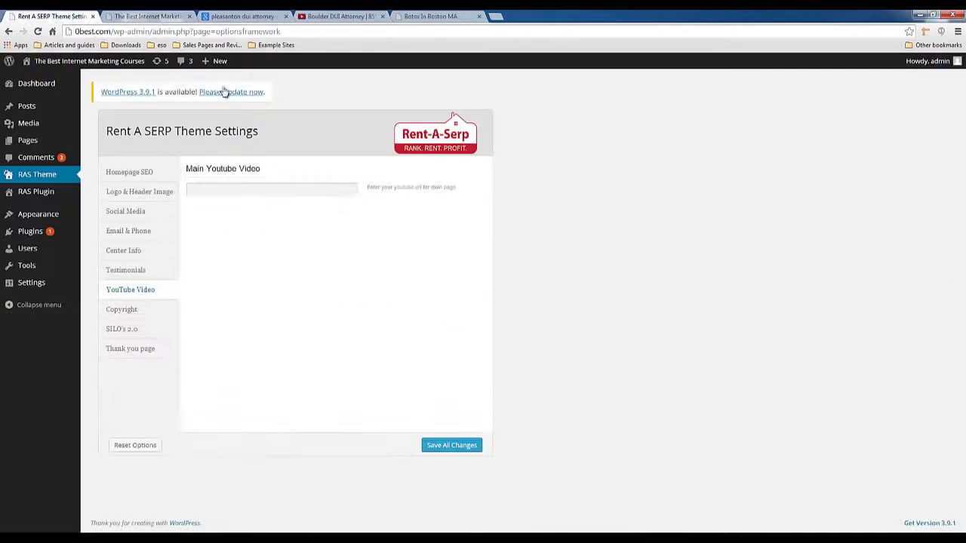
right_click(262, 188)
left_click(294, 249)
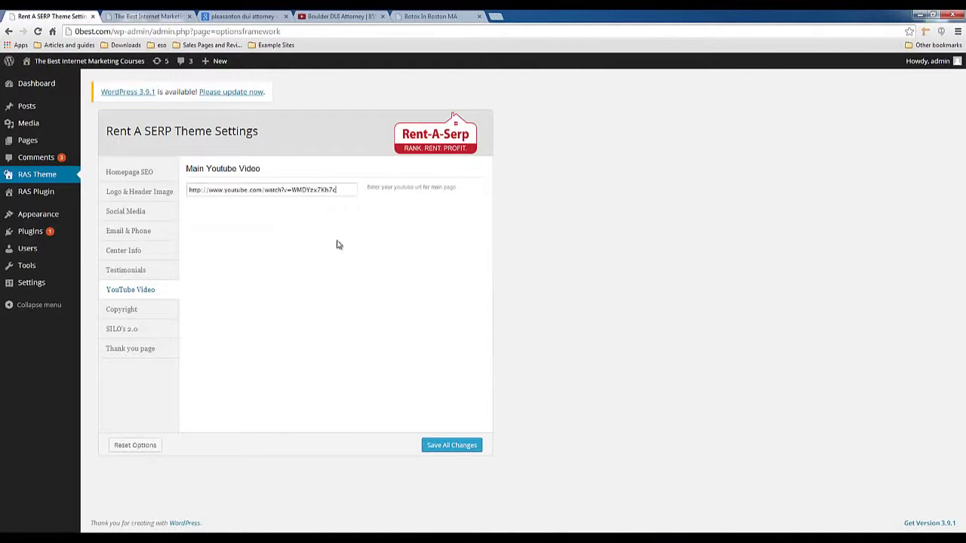
left_click(444, 446)
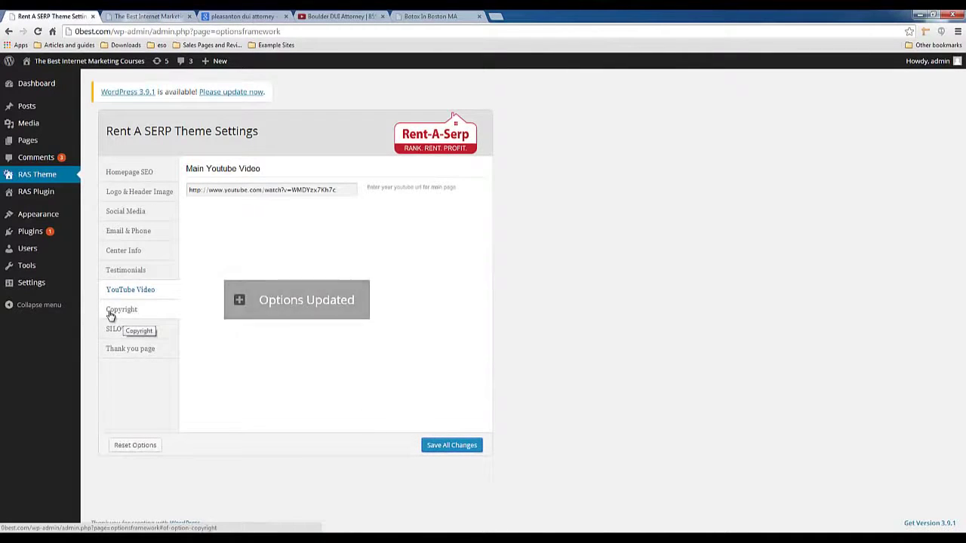
left_click(143, 335)
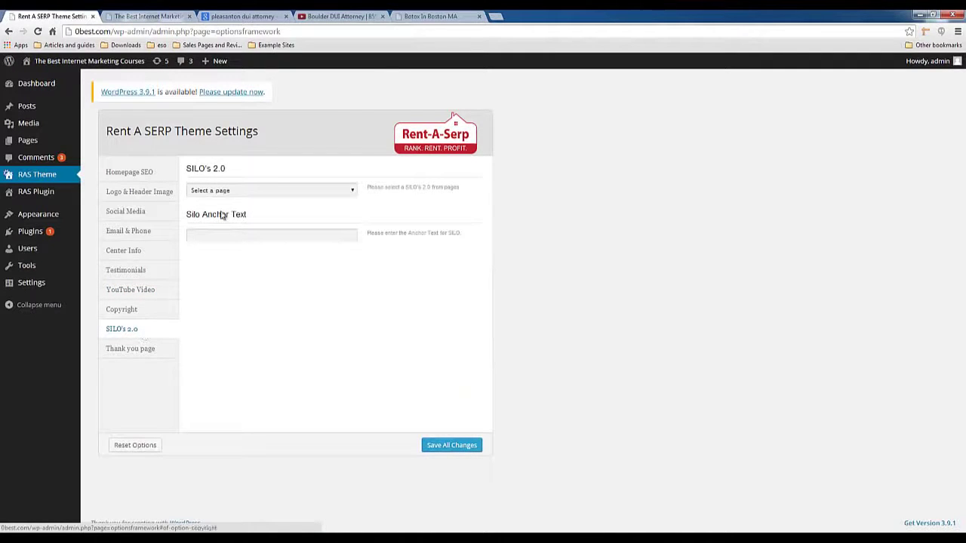
Trim the Botox tab's address to the bostonplastic-surgeons.com homepage, then check the silo page dropdown
left_click(414, 18)
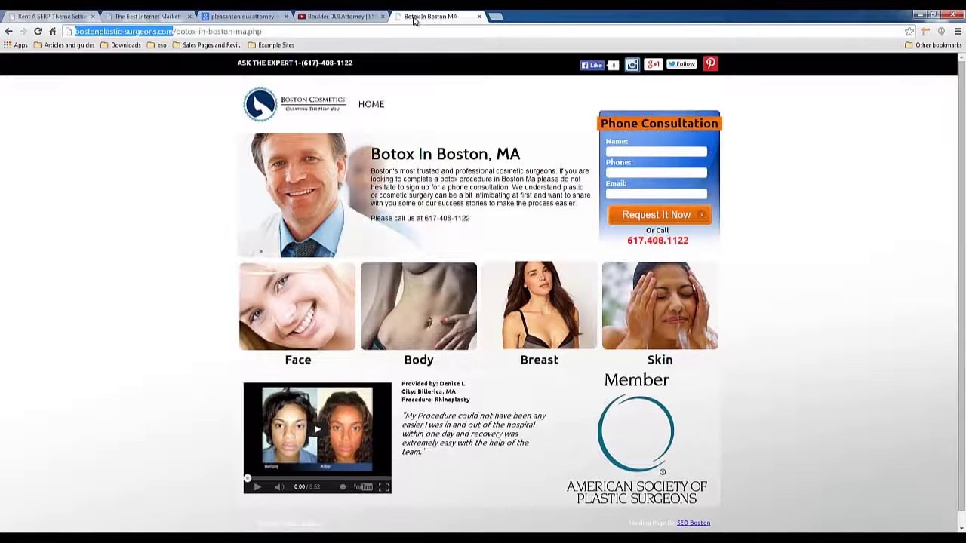
left_click_drag(176, 31, 350, 32)
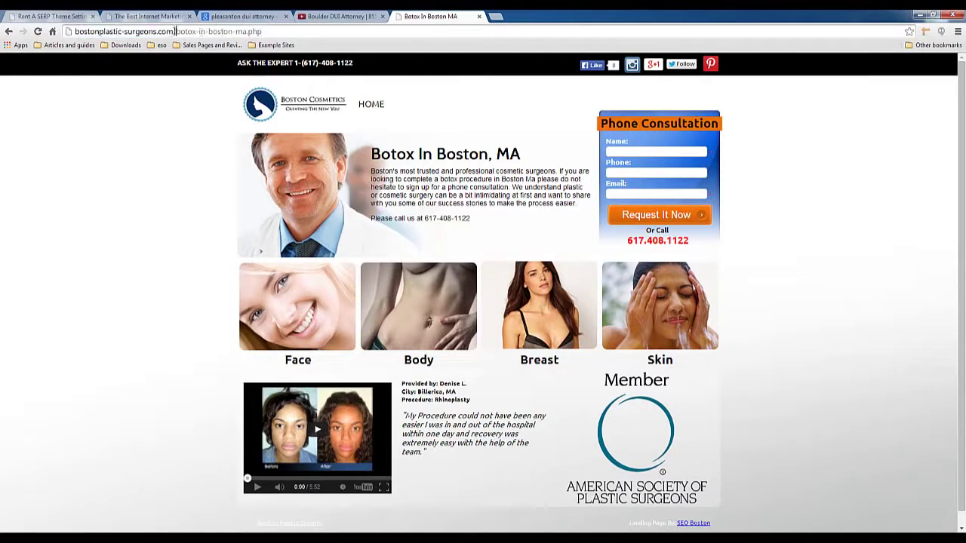
key("BackSpace")
key("Return")
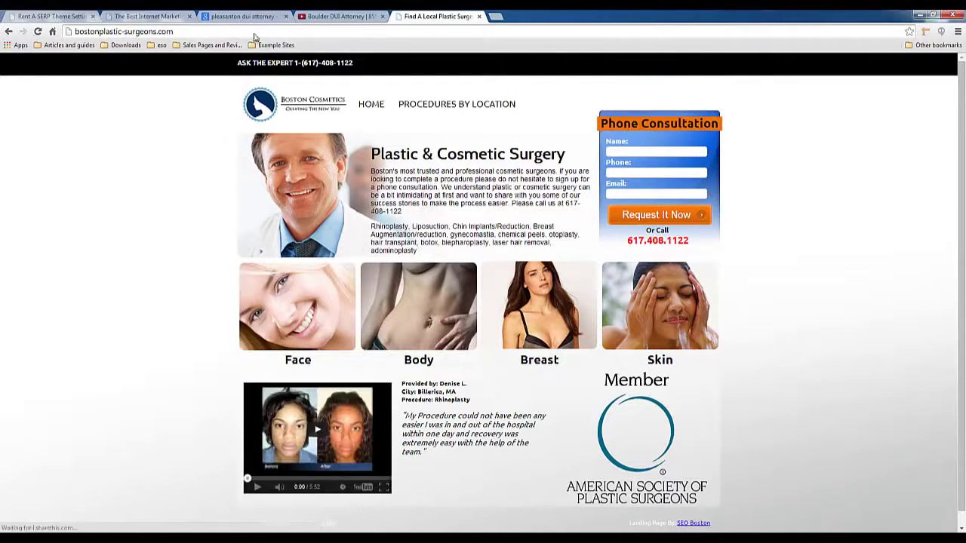
left_click(46, 17)
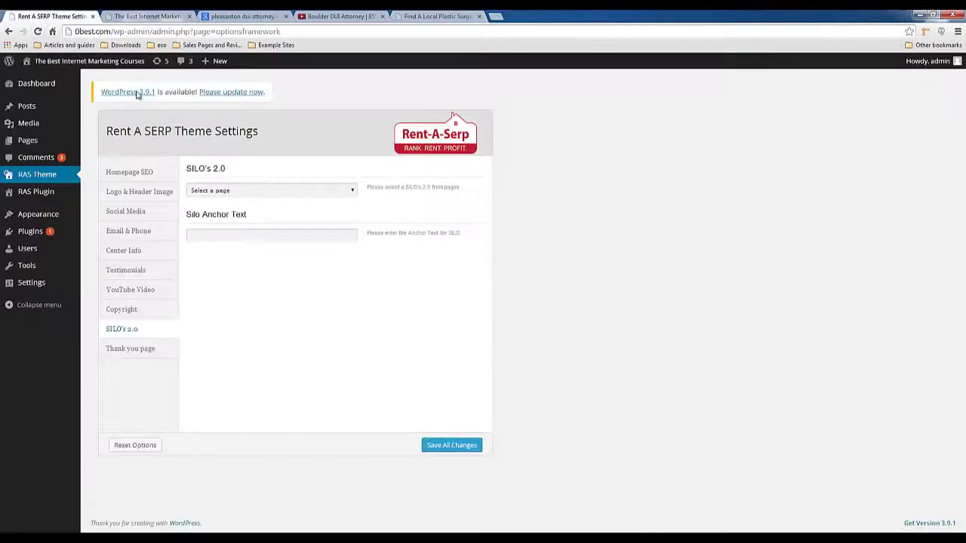
left_click(194, 192)
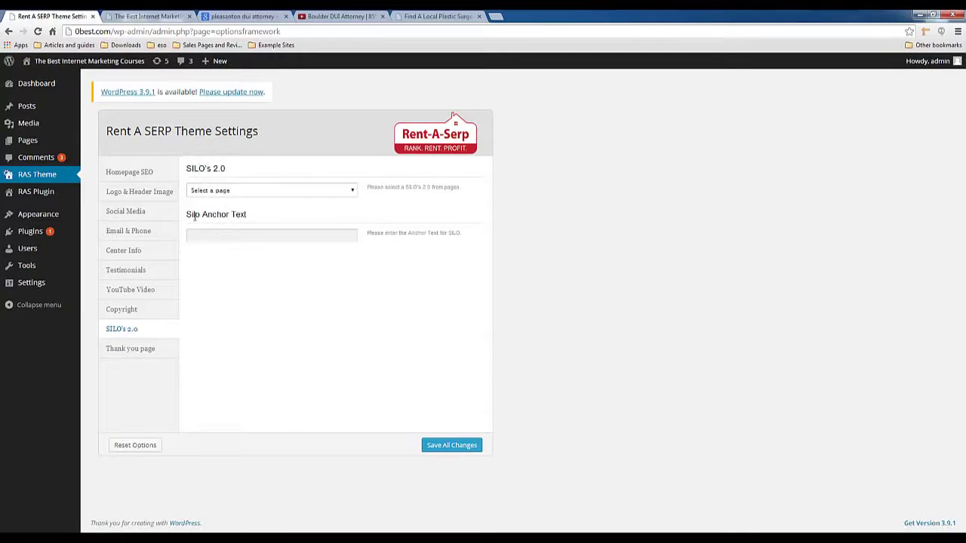
Test the Next Page SILO URL footer link on the landing page preview
left_click(144, 16)
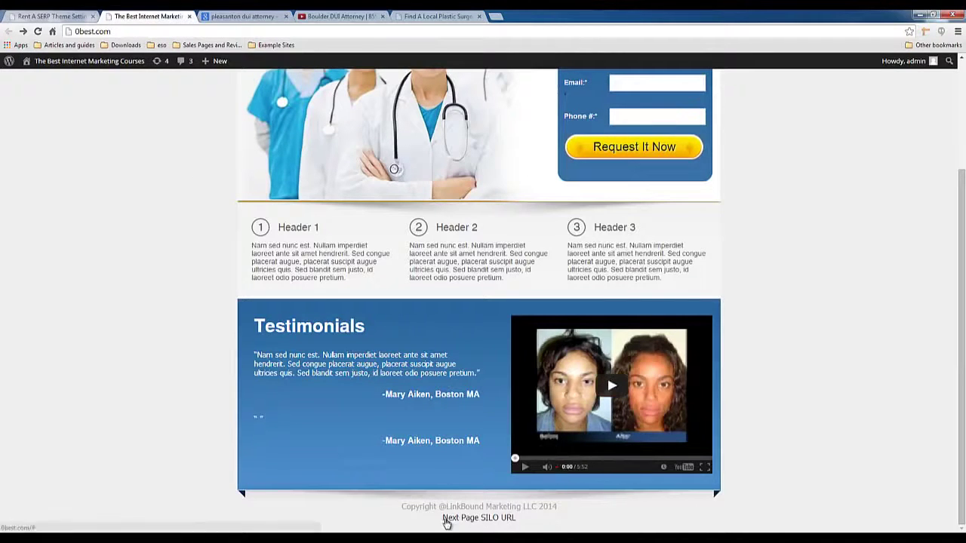
left_click(443, 521)
scroll(408, 475, "down", 3)
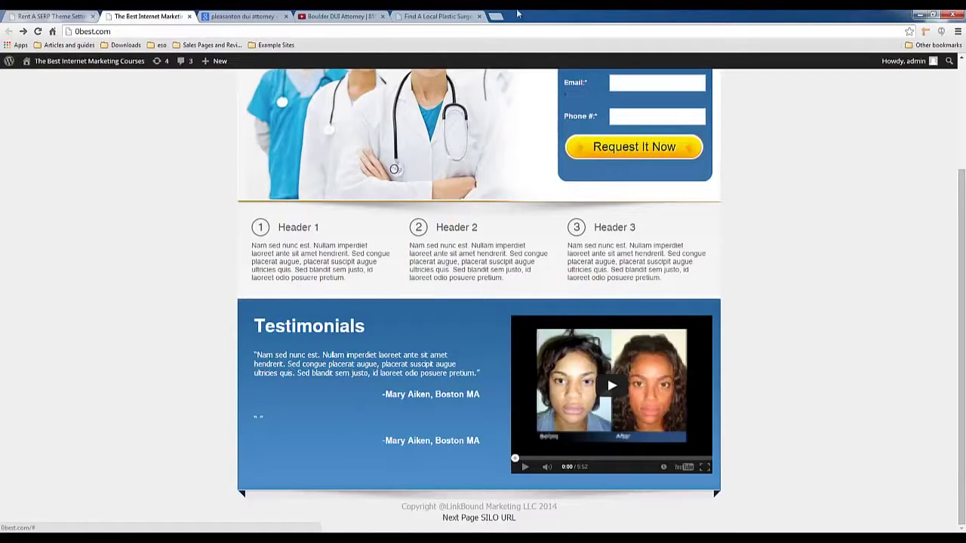
Open the competitor's Abdominoplasty Boston page and highlight 'Boston MA' in its heading
left_click(428, 15)
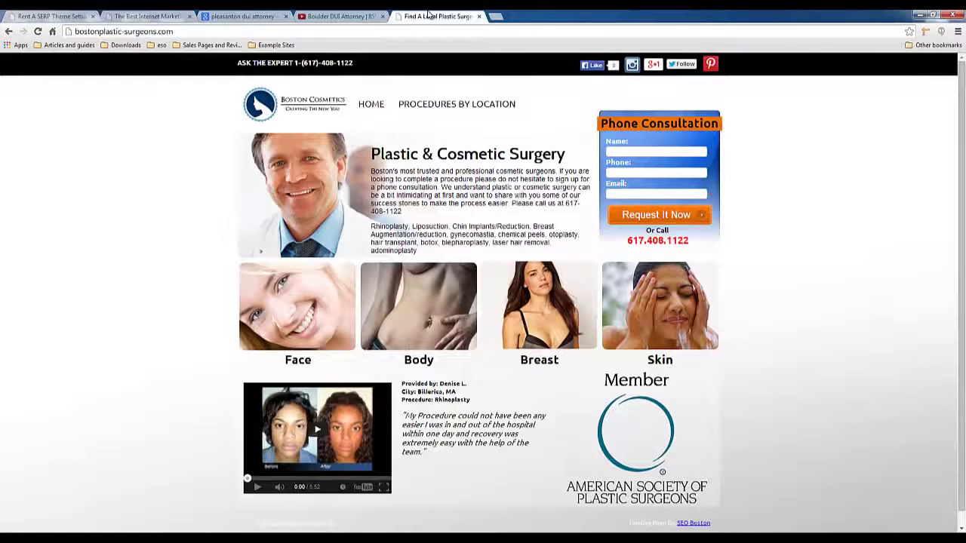
scroll(148, 365, "down", 1)
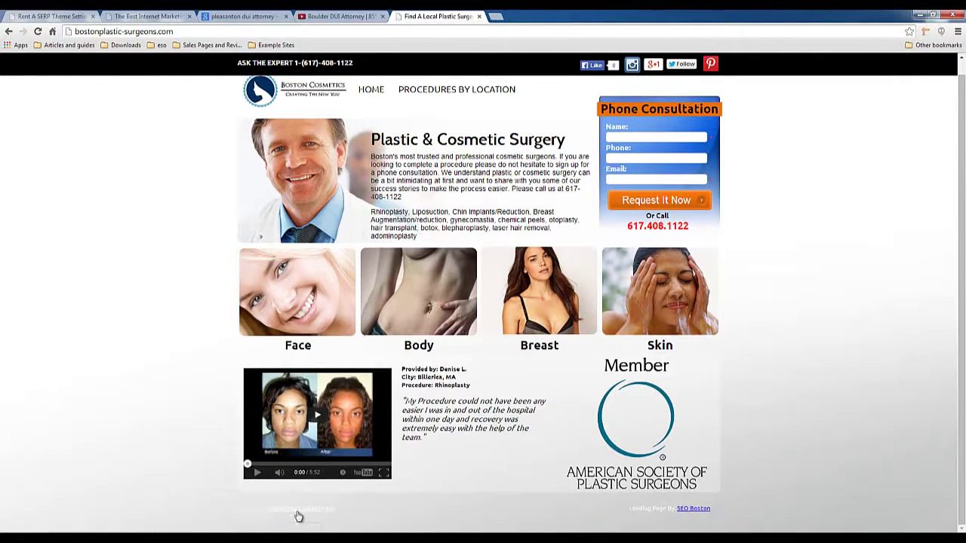
left_click(295, 513)
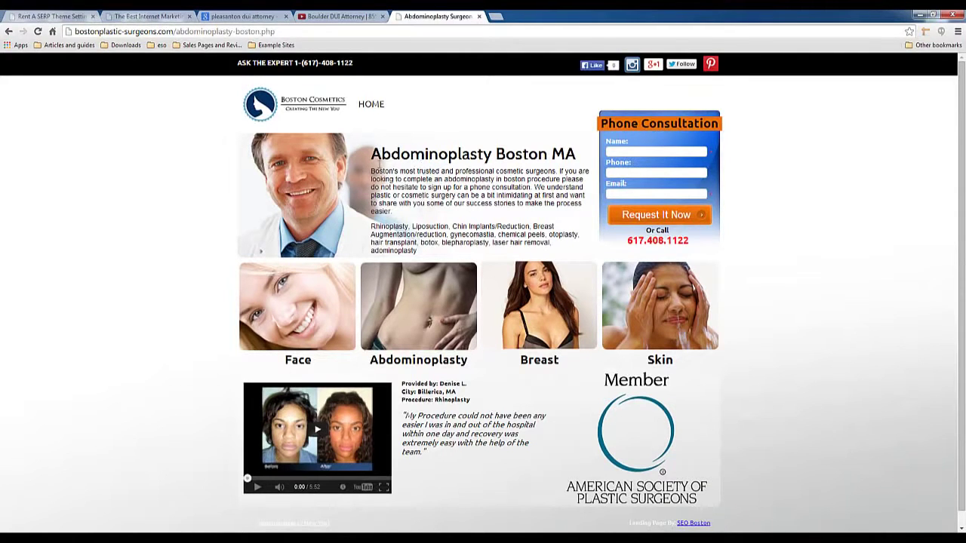
left_click_drag(371, 155, 588, 155)
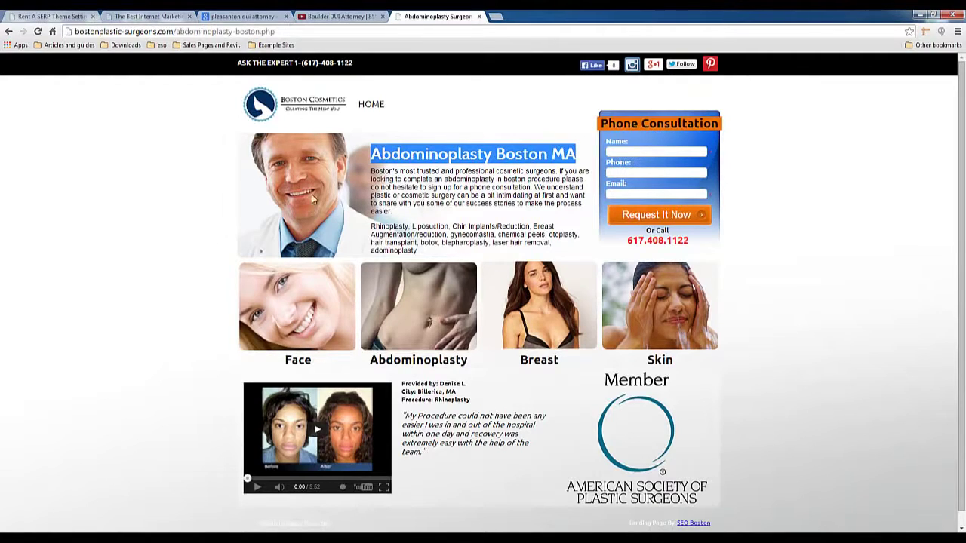
left_click_drag(510, 155, 562, 153)
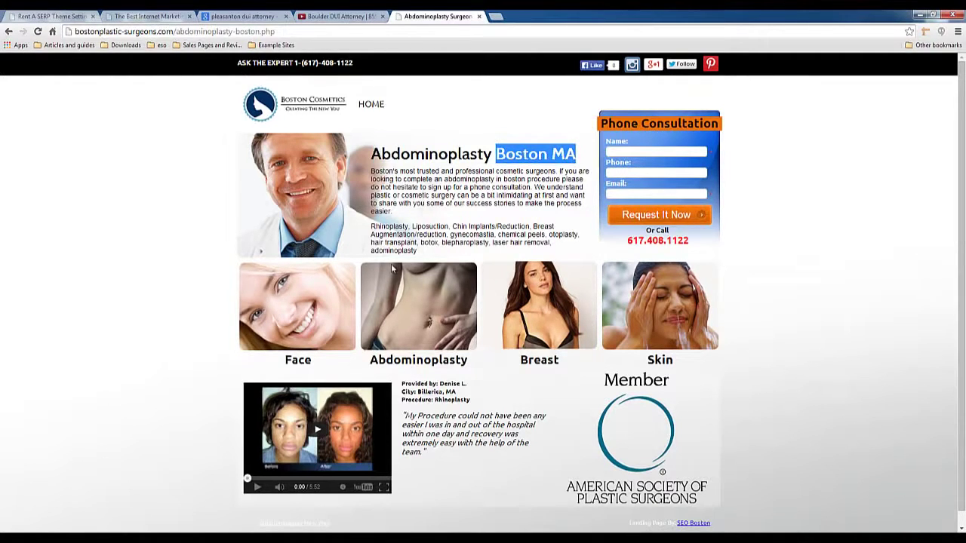
scroll(392, 268, "down", 1)
left_click_drag(508, 139, 575, 140)
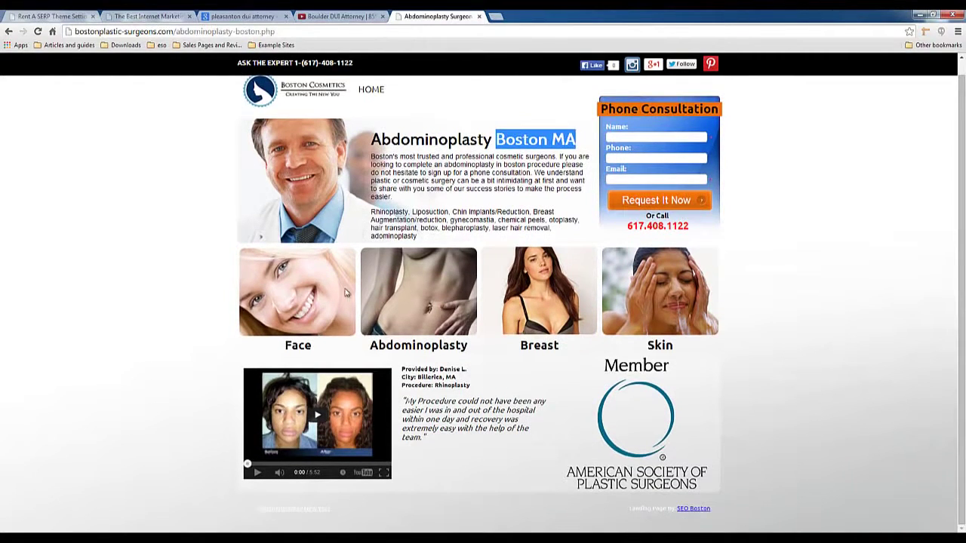
Move through Abdominoplasty New York to Botox In Boston, MA, highlighting heading location keywords
left_click(283, 507)
double_click(513, 154)
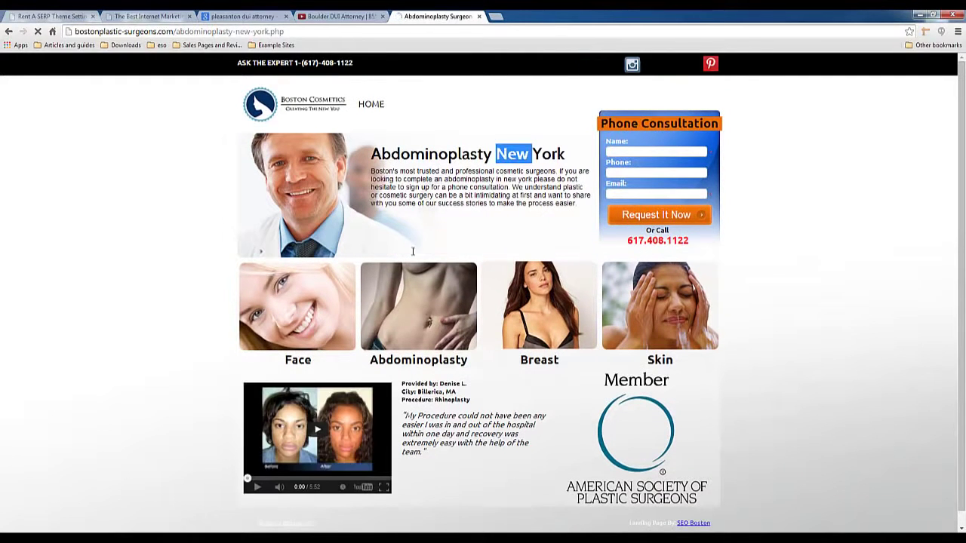
scroll(326, 397, "down", 1)
left_click(285, 511)
double_click(400, 156)
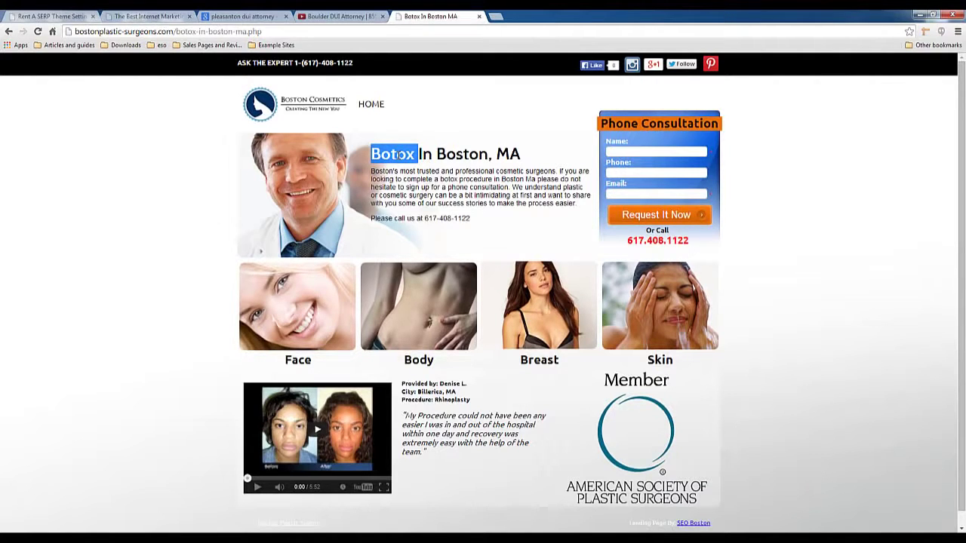
mouse_move(419, 154)
left_mouse_down()
mouse_move(491, 154)
mouse_move(371, 154)
mouse_move(573, 198)
left_mouse_up()
Highlight the Botox In Boston, MA heading, intro paragraph and 'Landing Page By: SEO Boston' footer
left_click(373, 161)
left_click(559, 200)
triple_click(557, 200)
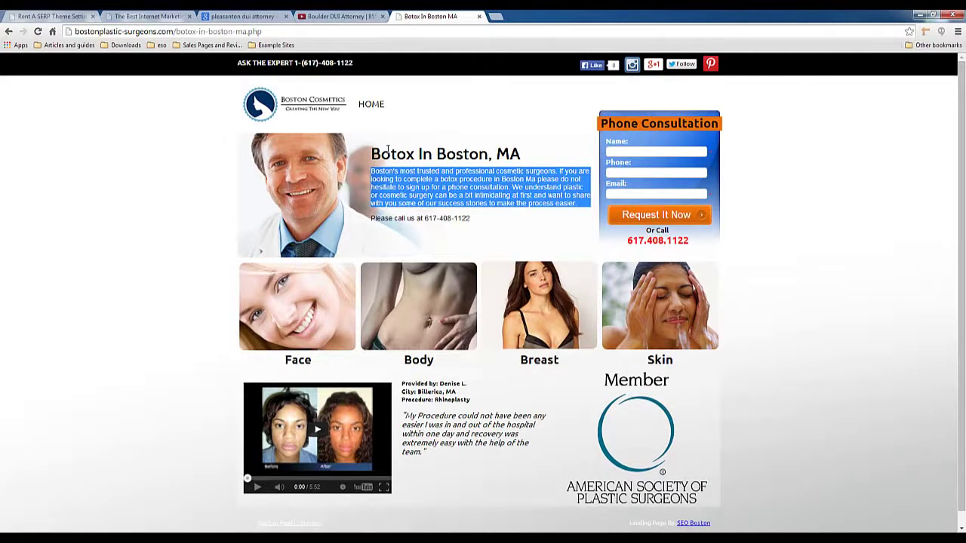
left_click_drag(388, 149, 500, 217)
left_click(496, 226)
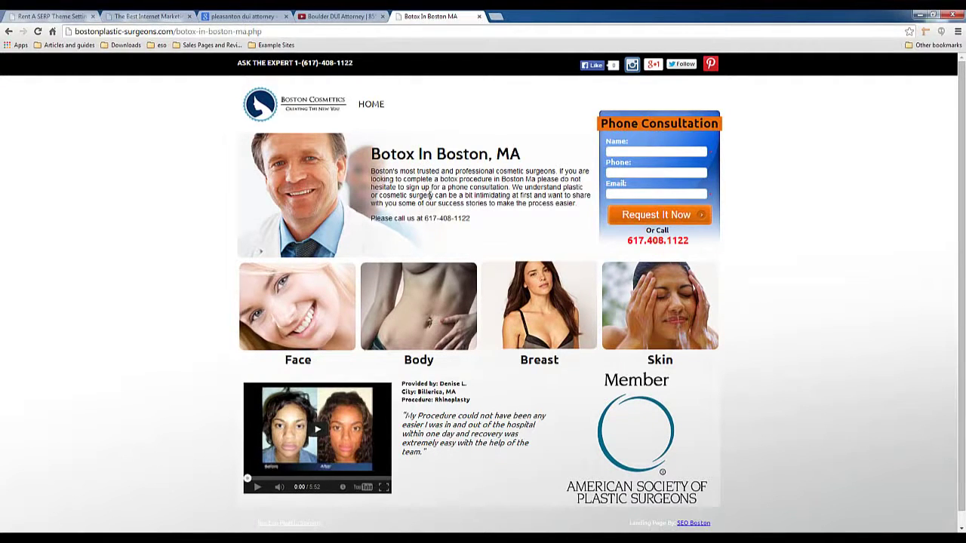
left_click_drag(375, 219, 487, 205)
left_click(487, 221)
triple_click(468, 218)
left_click(446, 217)
scroll(420, 200, "down", 1)
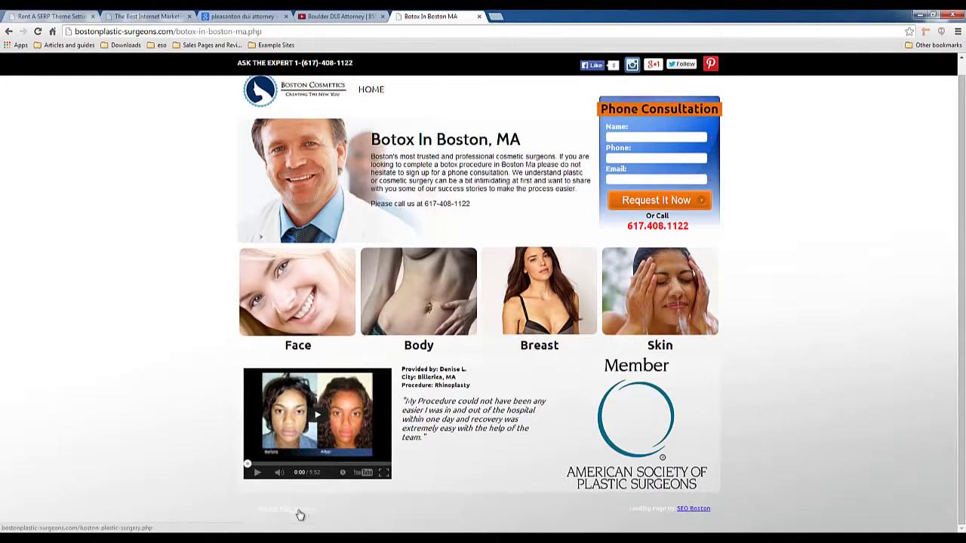
triple_click(336, 510)
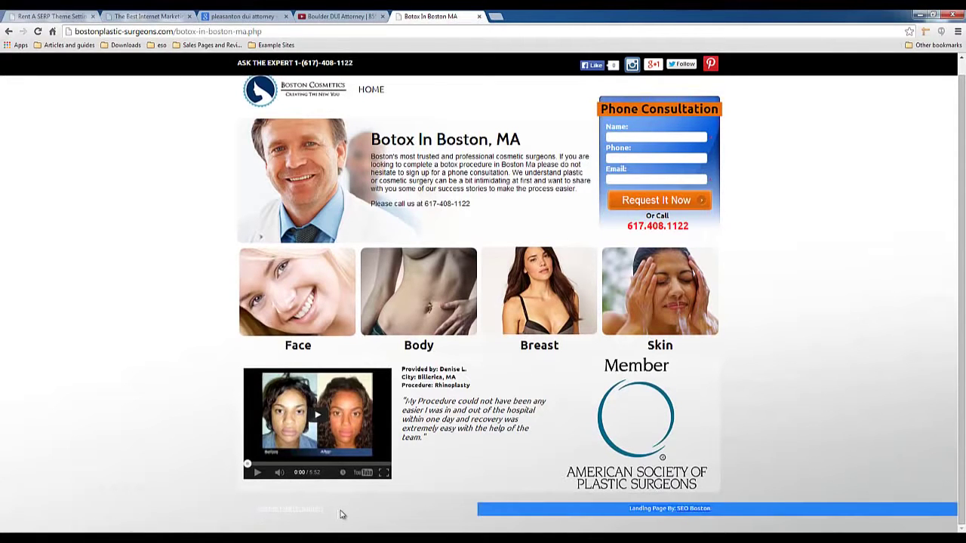
left_click(343, 513)
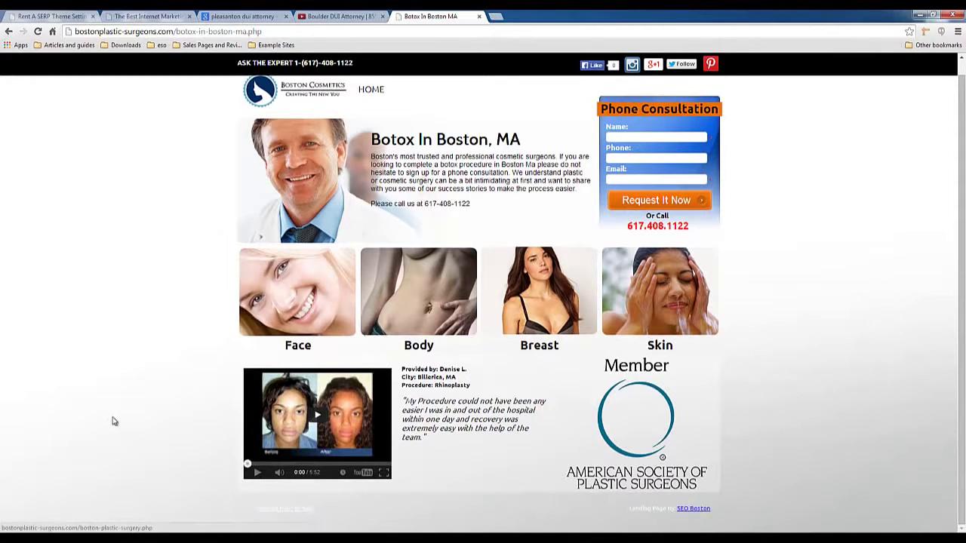
Start a new Notepad note sketching the chain 'Page -> Page 2 -> Page 3 ->'
key("super")
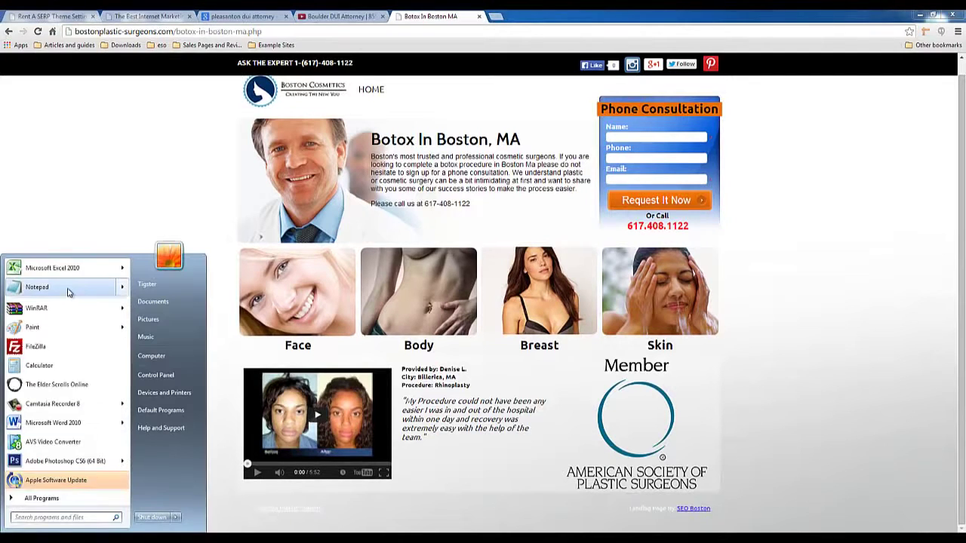
left_click(72, 284)
type("Page -")
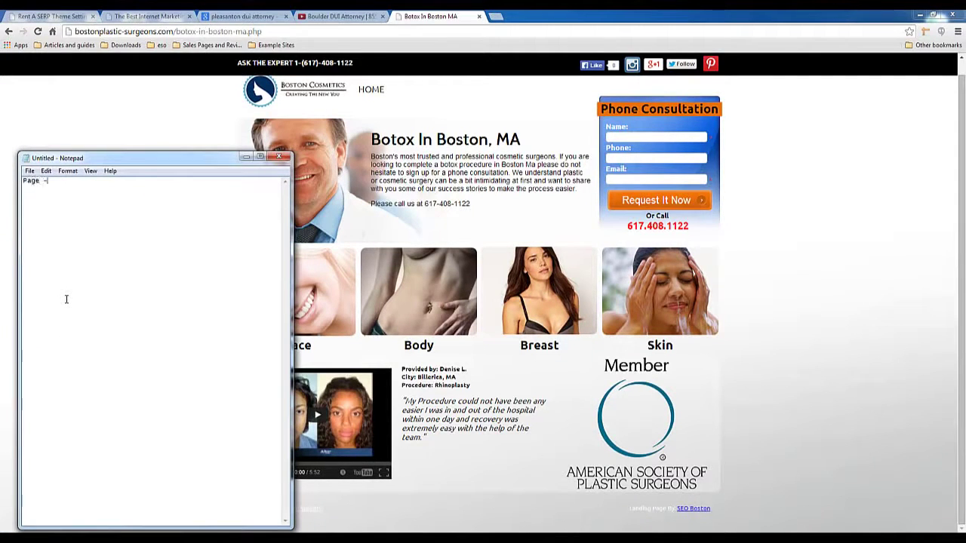
type("Page 2 ")
type(" > ")
type("age 3 ->")
Close the page-chain note in Notepad without saving
left_click_drag(156, 183, 23, 183)
left_click_drag(88, 181, 136, 182)
left_click(278, 156)
left_click(499, 277)
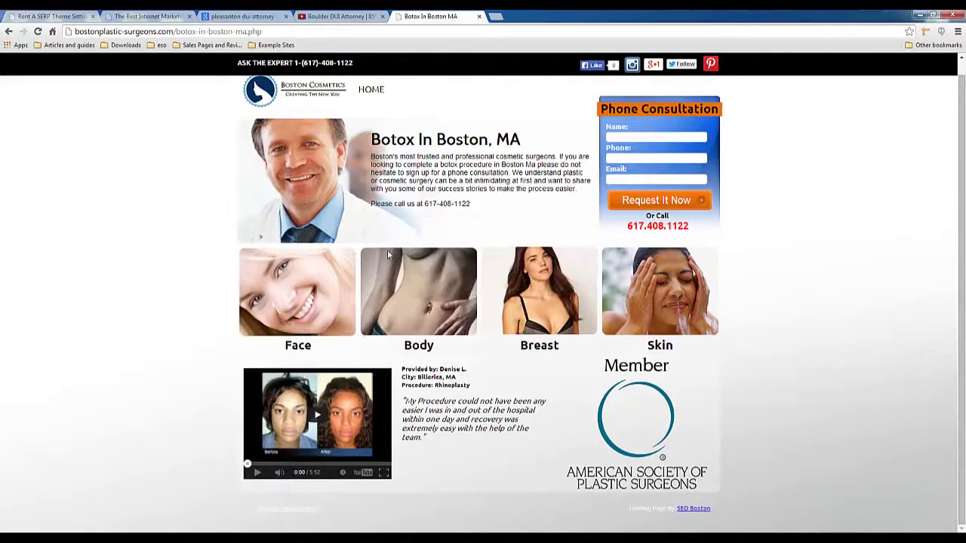
Bring up the Thank you page URL setting in Rent A SERP Theme Settings
left_click(141, 14)
left_click(46, 16)
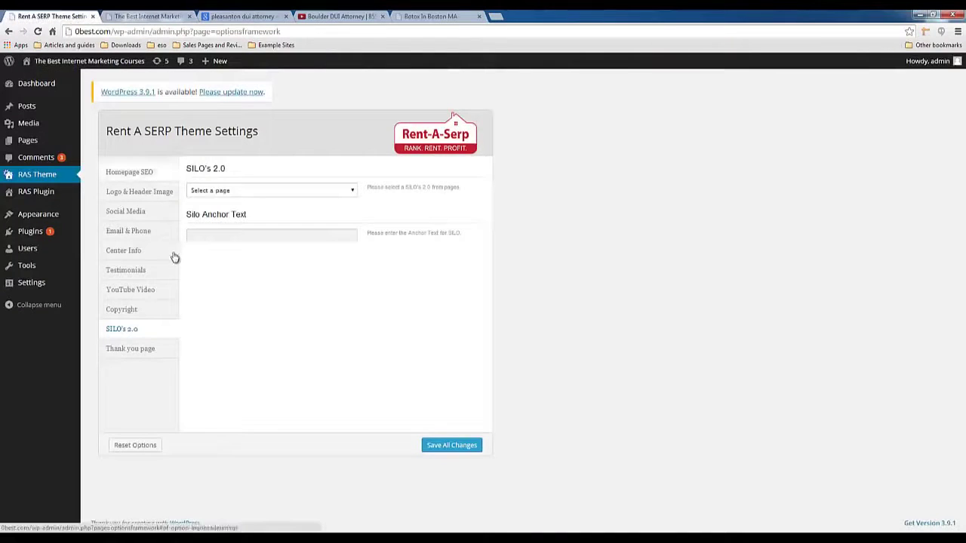
left_click(127, 358)
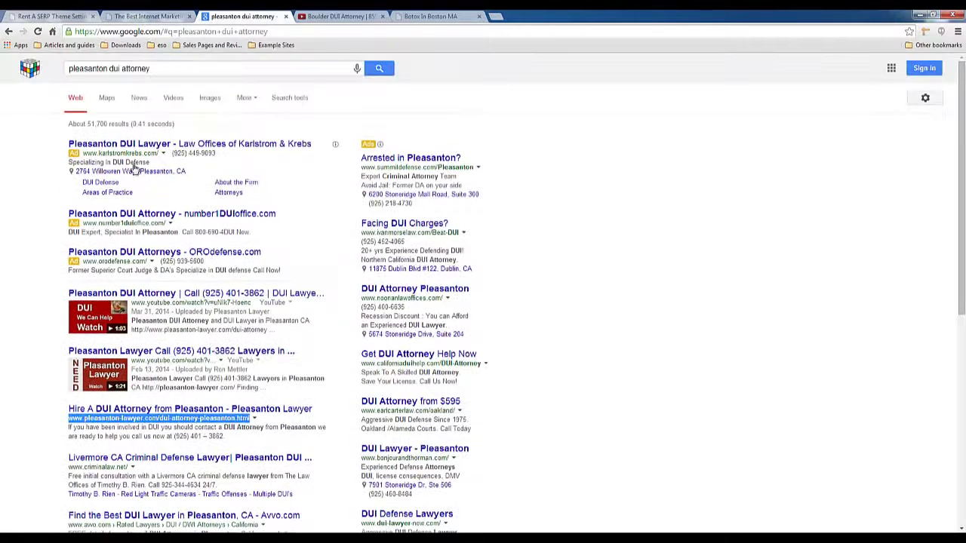
Replace the Google query with 'sample thank you webpage' and run the search
left_click_drag(155, 68, 68, 69)
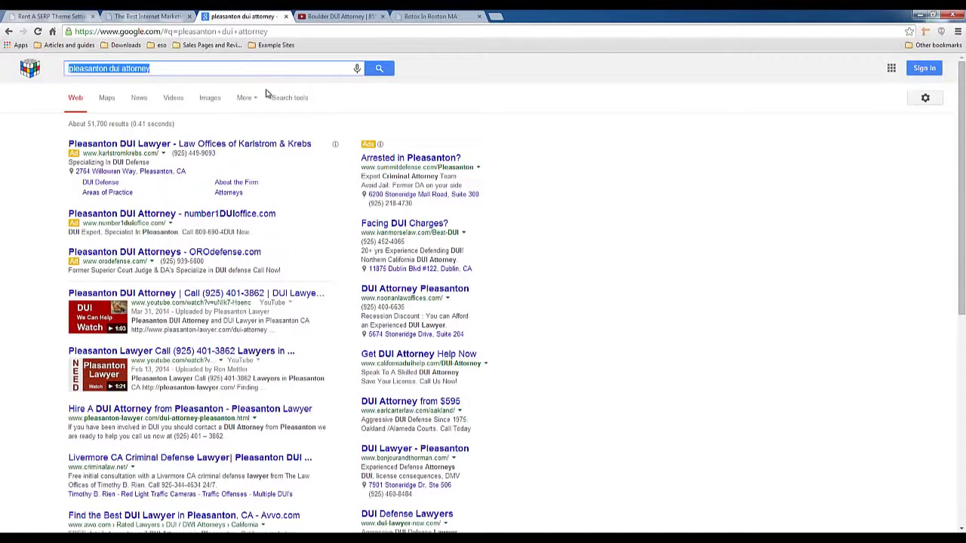
type("sample thank you page")
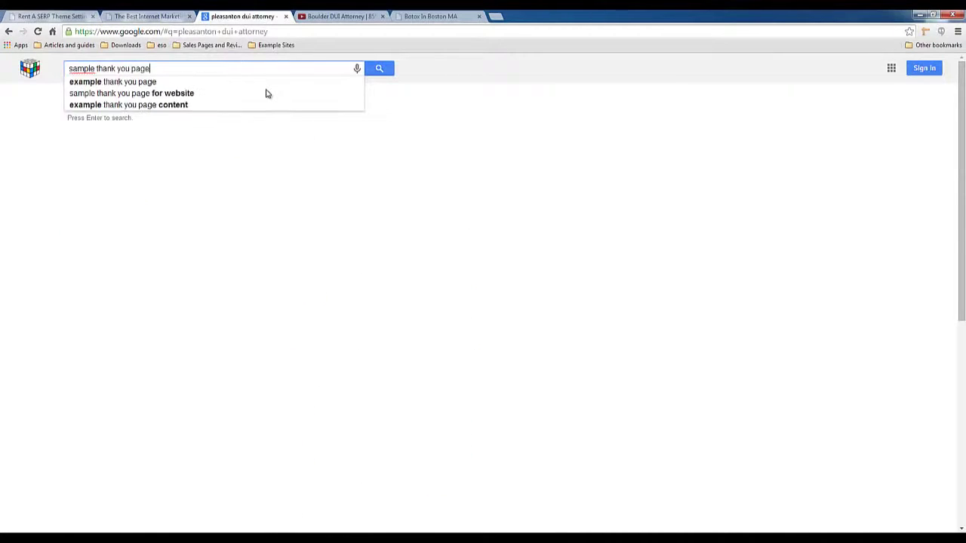
key("BackSpace")
key("BackSpace")
key("BackSpace")
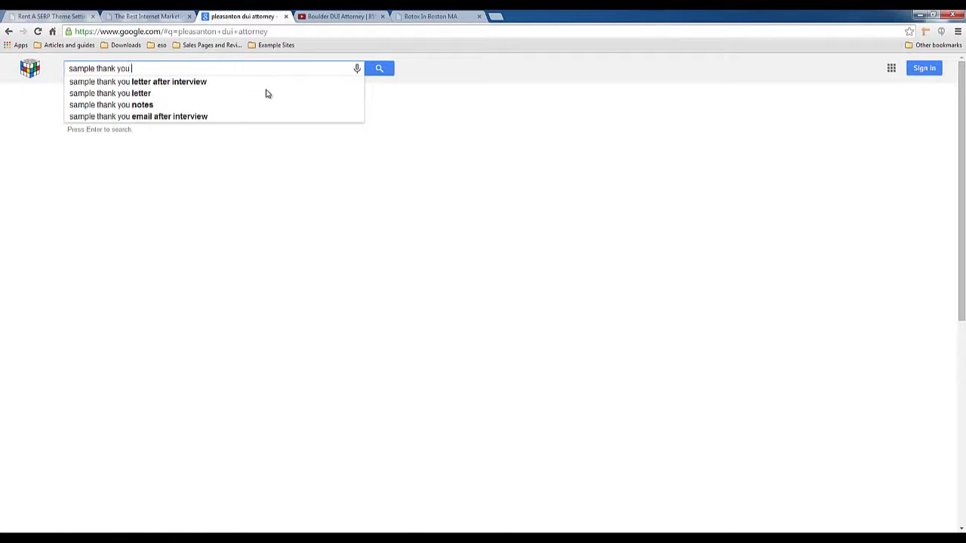
type("webpage")
key("Return")
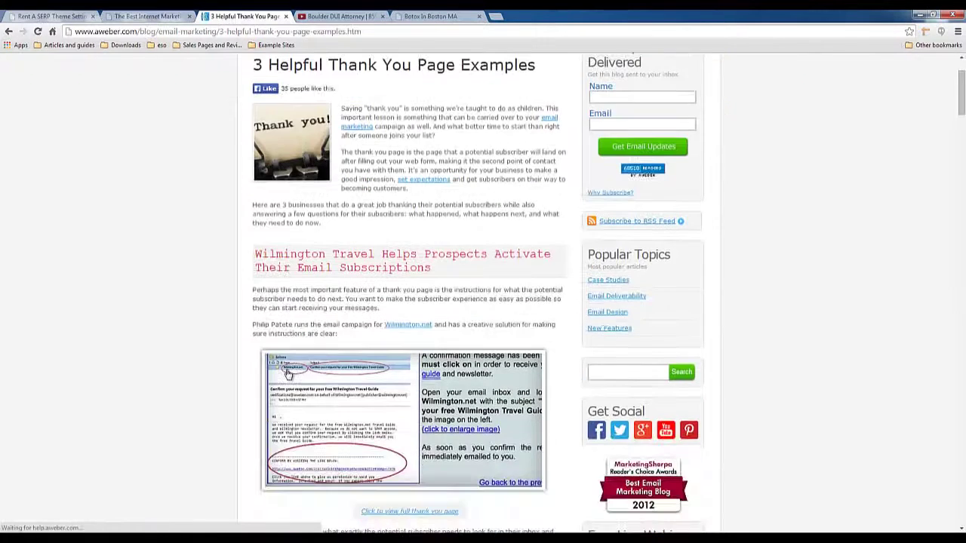
scroll(389, 415, "down", 1)
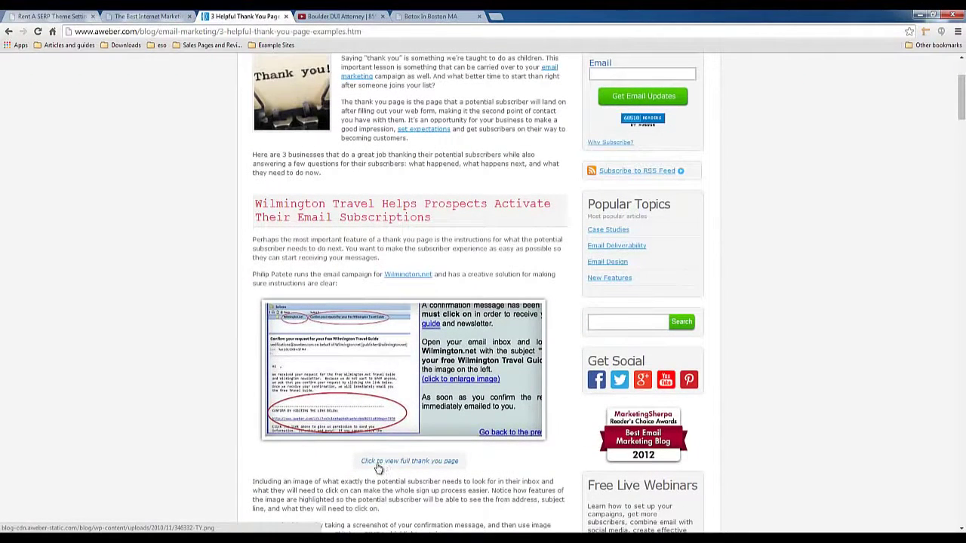
Copy AWeber's full thank-you-page link and paste it into the Thank you page URL field
right_click(379, 468)
left_click(400, 441)
left_click(49, 16)
right_click(291, 190)
left_click(327, 258)
Inspect the pasted thank-you-page URL, from its beginning to the png extension
left_click_drag(203, 190, 191, 191)
left_click(244, 190)
double_click(257, 190)
left_click_drag(257, 191, 355, 191)
left_click(347, 191)
double_click(347, 191)
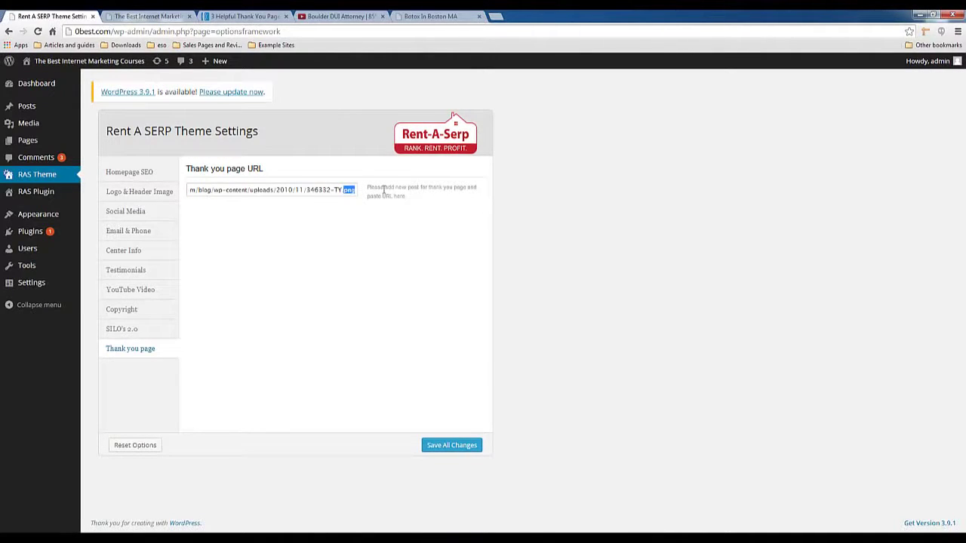
Inspect the uploads folder and image file name in the Thank you page URL
double_click(317, 190)
left_click_drag(316, 189, 355, 191)
left_click(343, 190)
double_click(261, 190)
left_click(444, 445)
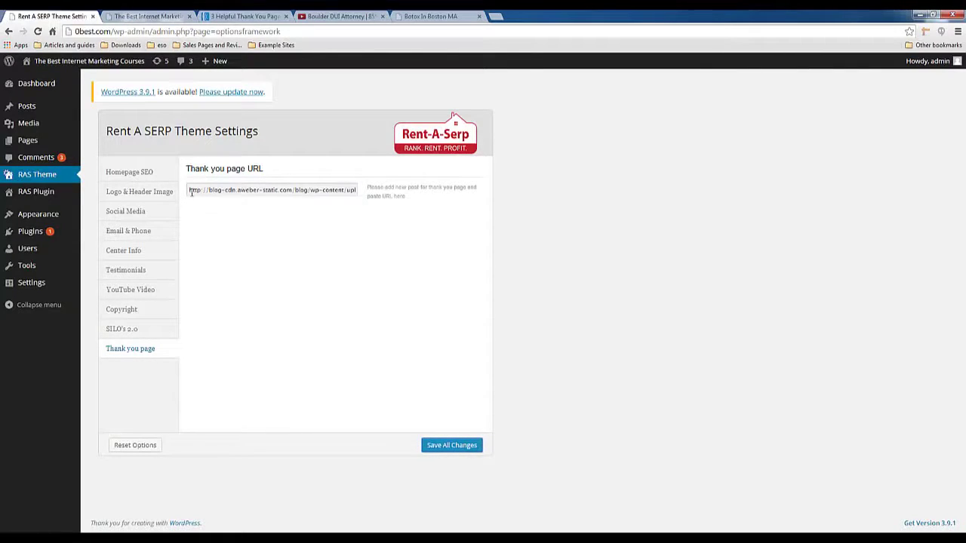
Review the full AWeber thank-you URL, then refresh the 0best.com landing page with F5
left_click_drag(191, 190, 388, 188)
left_click(332, 191)
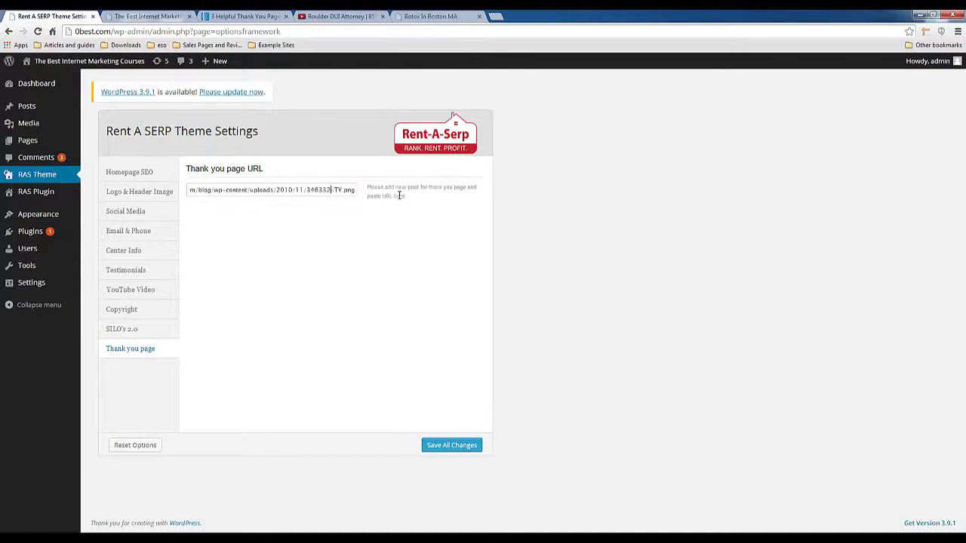
left_click(181, 16)
key("F5")
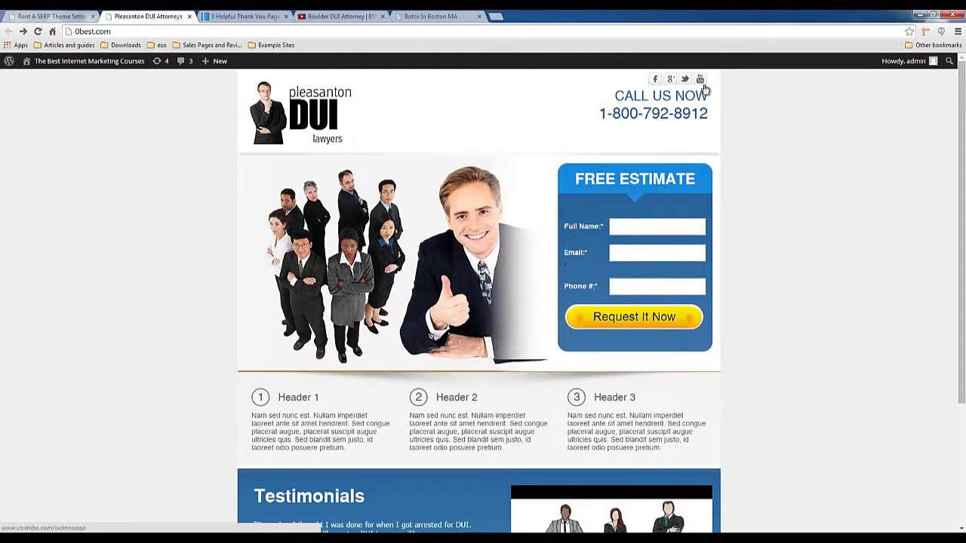
Scroll to the Testimonials section, play then pause the YouTube video, and scroll back up
scroll(521, 196, "down", 1)
scroll(451, 243, "down", 1)
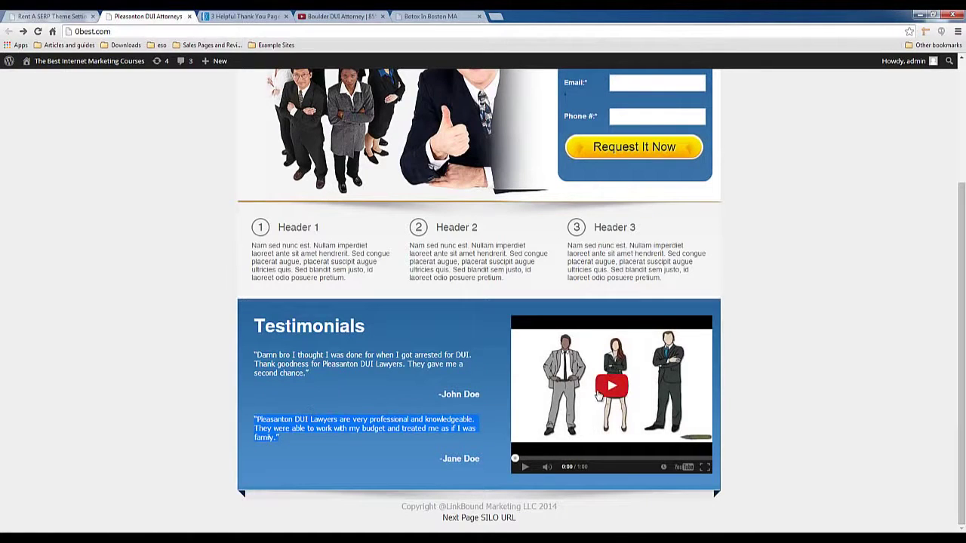
left_click(611, 385)
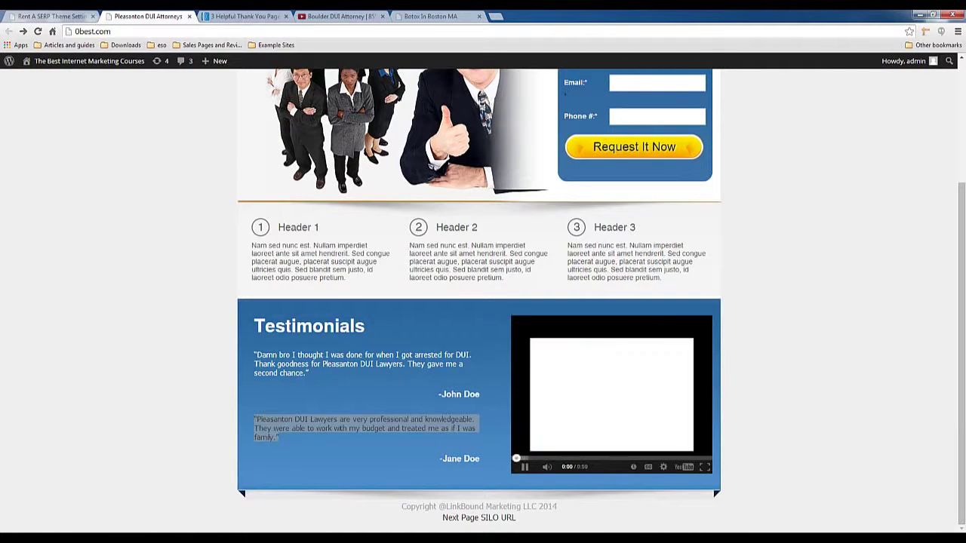
left_click(526, 468)
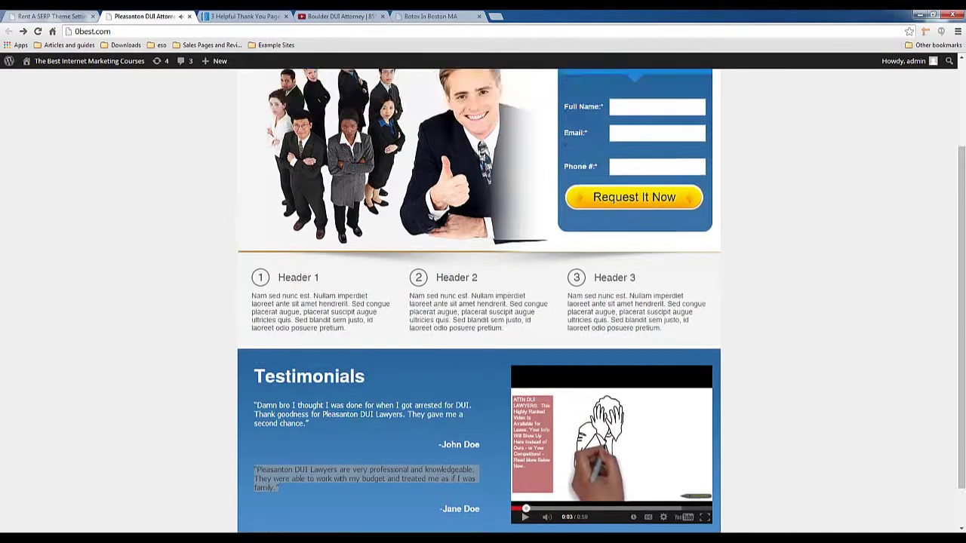
scroll(347, 435, "up", 3)
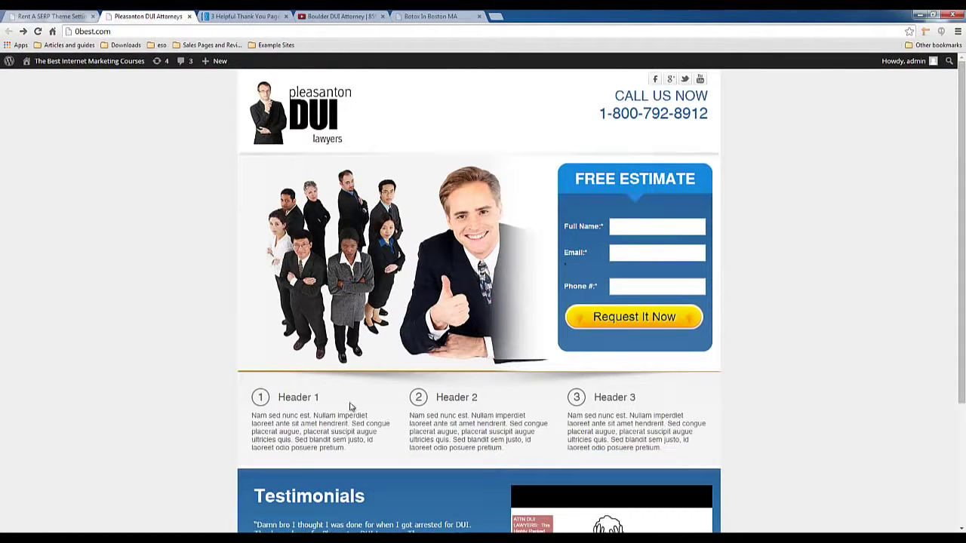
scroll(352, 405, "down", 1)
scroll(338, 407, "down", 1)
scroll(339, 407, "up", 2)
Highlight the phone number in the landing page header
mouse_move(600, 114)
left_mouse_down()
mouse_move(729, 113)
mouse_move(565, 113)
left_mouse_up()
left_click(729, 112)
left_click(563, 117)
Check the RAS Plugin settings' empty site URL field, then return to the landing page
left_click(72, 15)
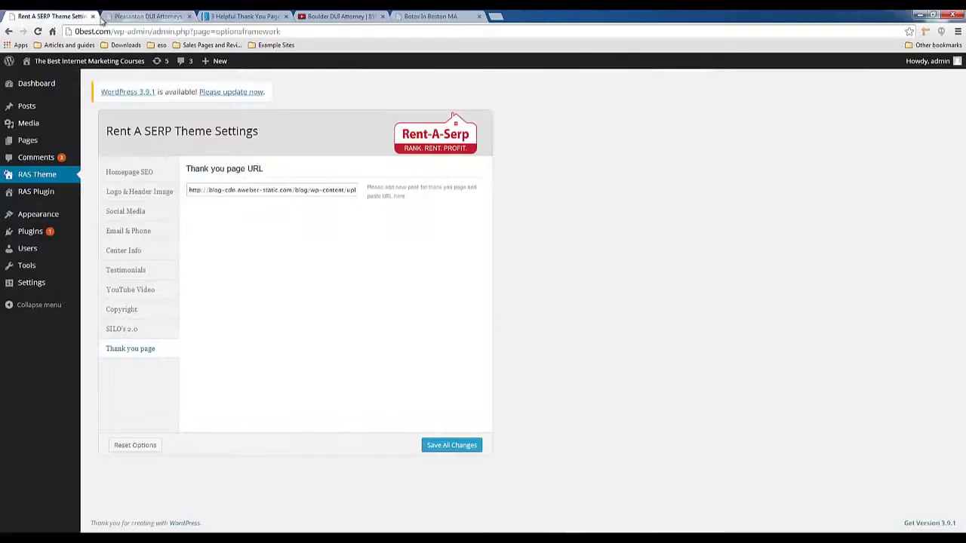
left_click(46, 195)
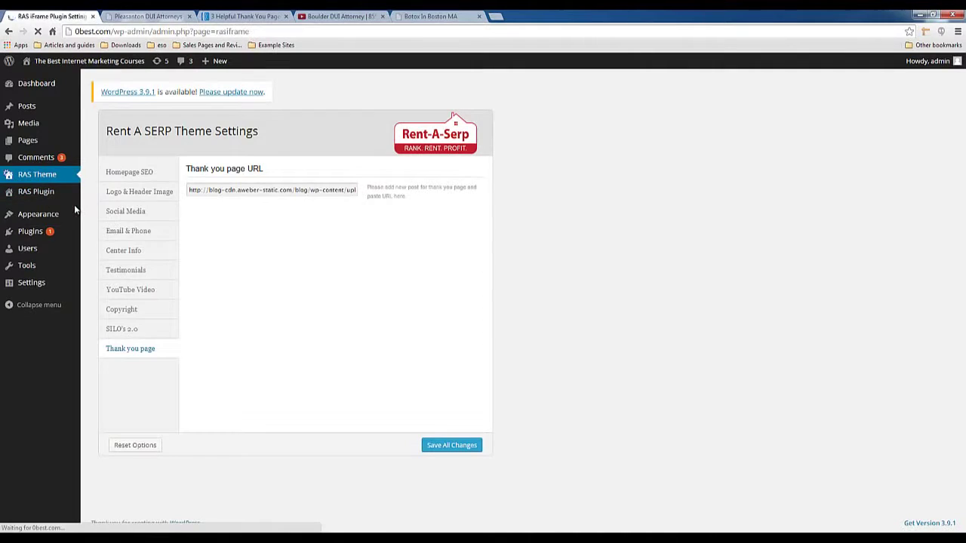
left_click(172, 15)
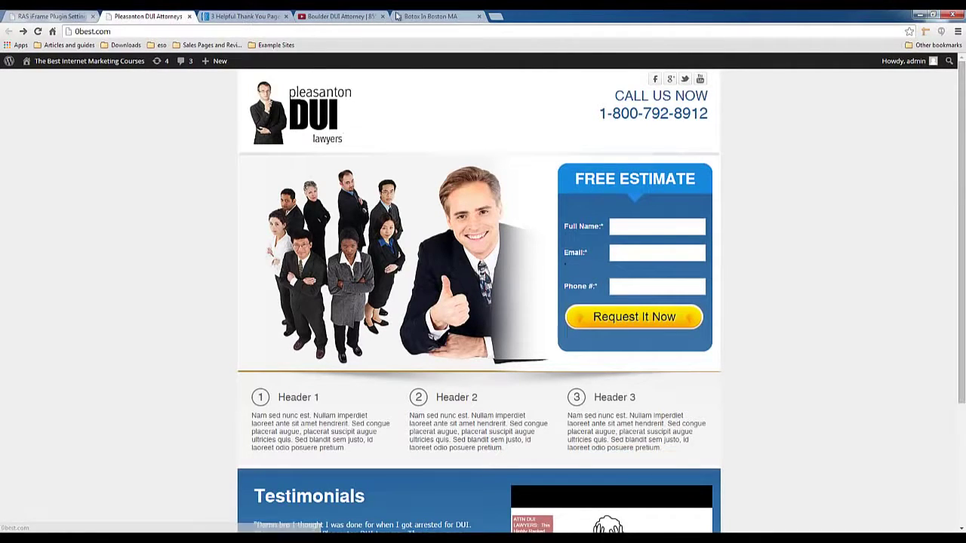
Search Google for 'pleasanton dui lawyers'
left_click_drag(422, 15, 226, 18)
left_click(255, 34)
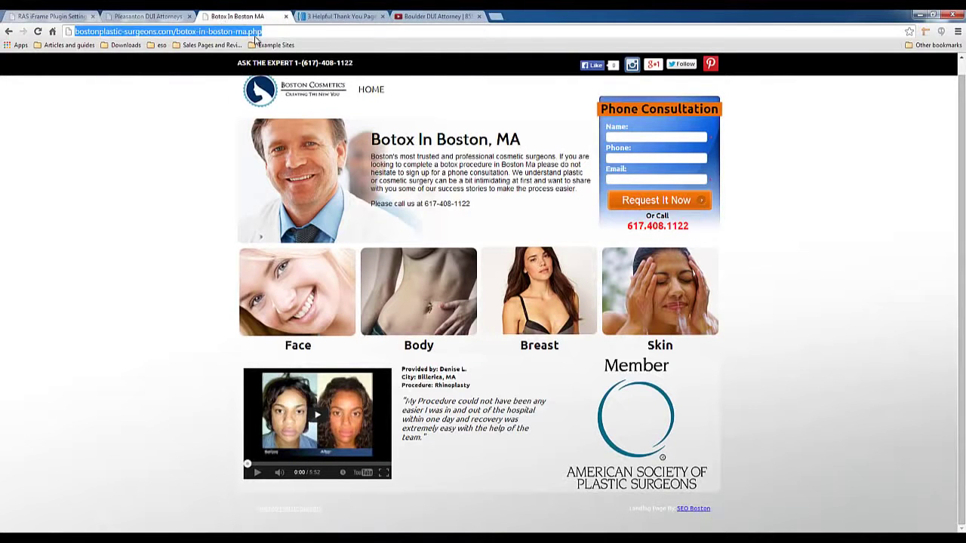
type("pleasanton ")
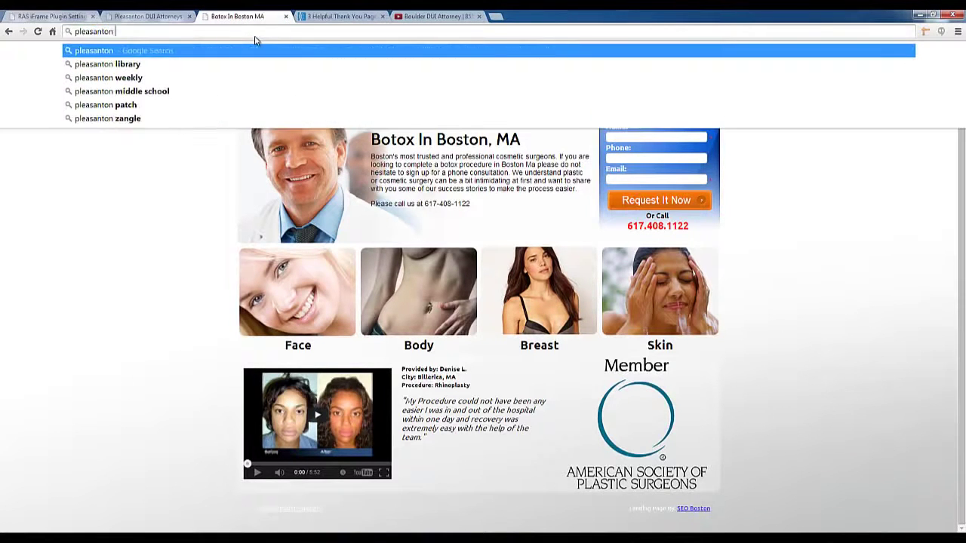
type("dui lawyers")
key("Return")
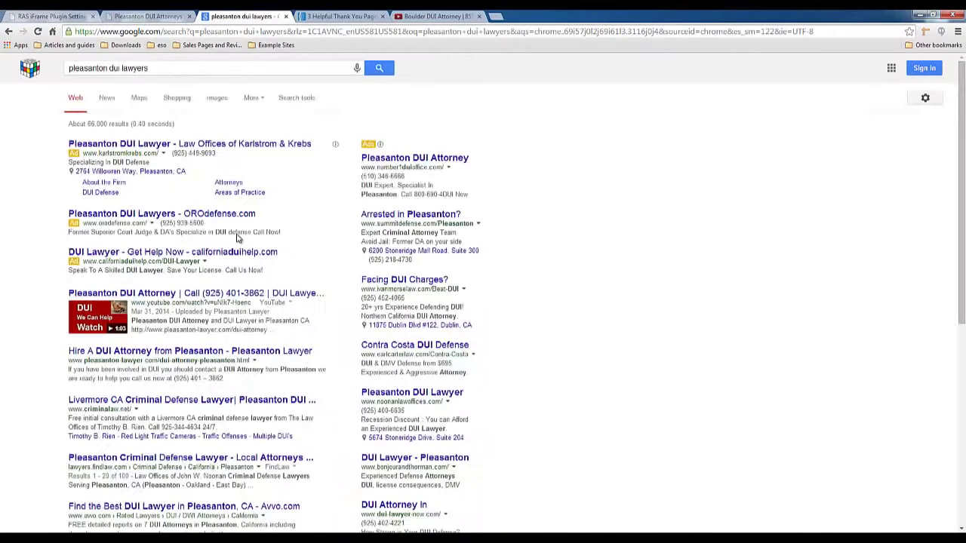
Scroll the results and open the Bay Area DUI Lawyer site, number1duioffice.com
scroll(180, 299, "down", 2)
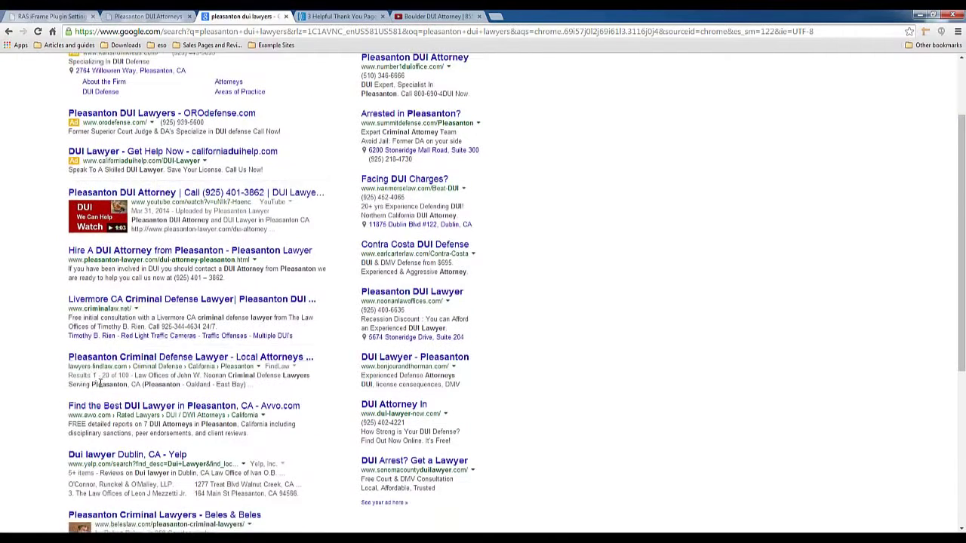
scroll(89, 365, "down", 4)
scroll(113, 388, "down", 2)
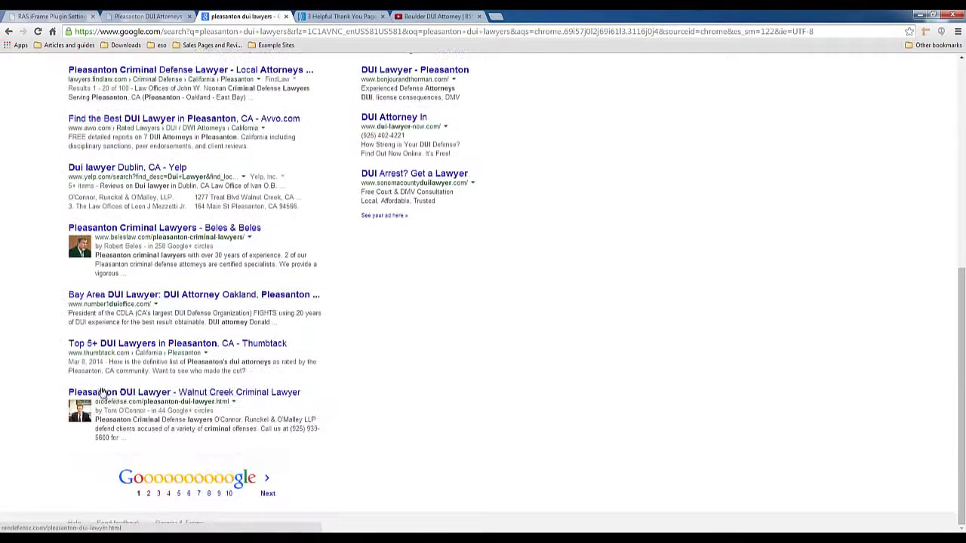
left_click(88, 295)
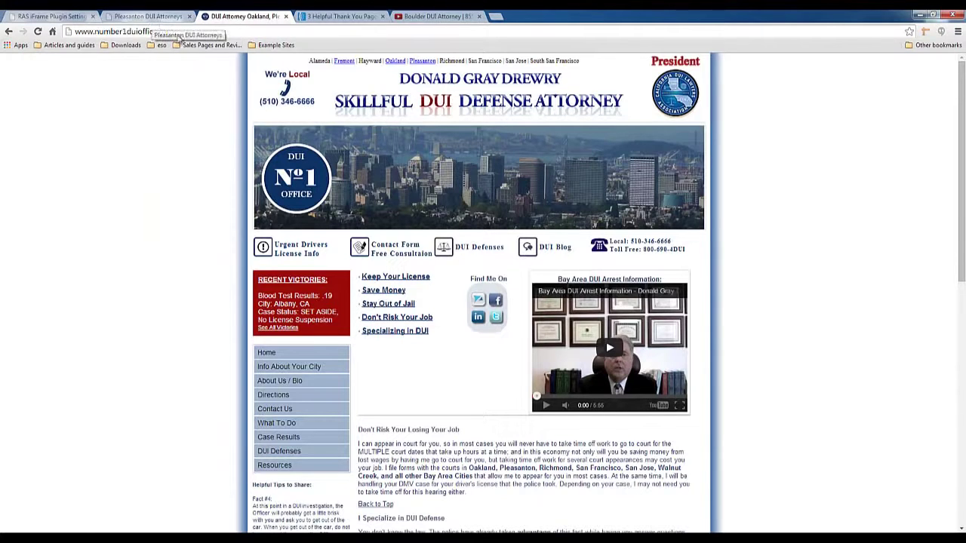
Compare the competitor site with the Pleasanton DUI landing page, highlighting its Find Me On heading
left_click(119, 16)
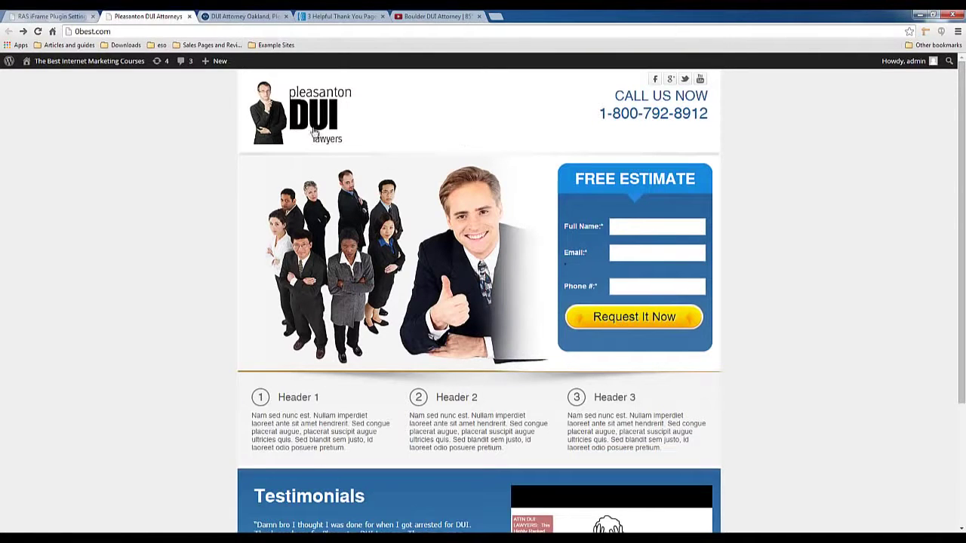
left_click(228, 21)
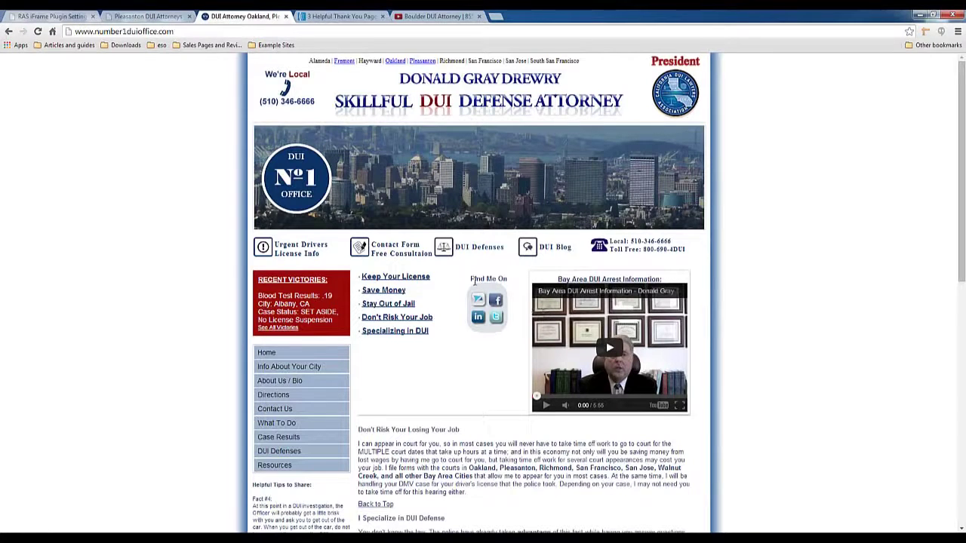
left_click_drag(502, 278, 463, 279)
left_click(462, 280)
Copy the number1duioffice.com address and return to the Pleasanton DUI tab
right_click(168, 36)
left_click(184, 75)
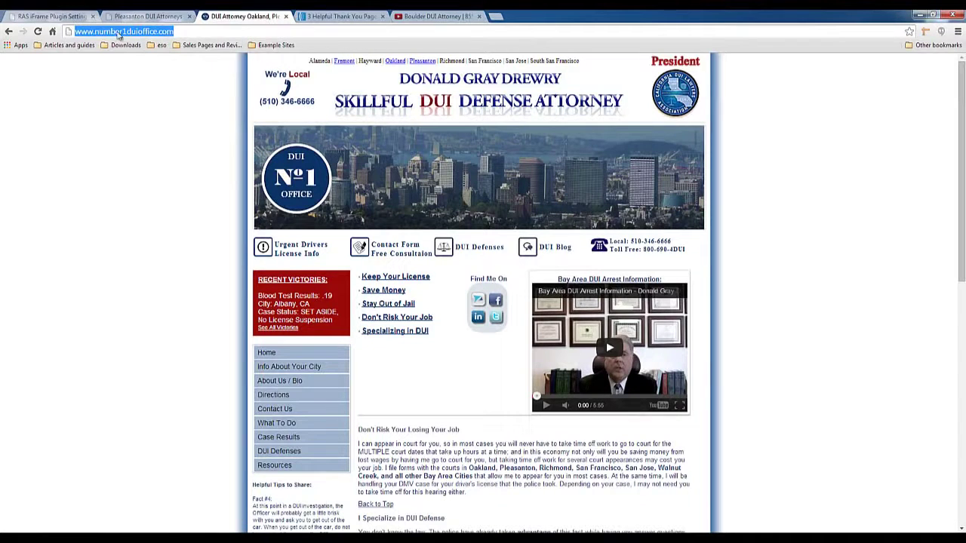
left_click(143, 17)
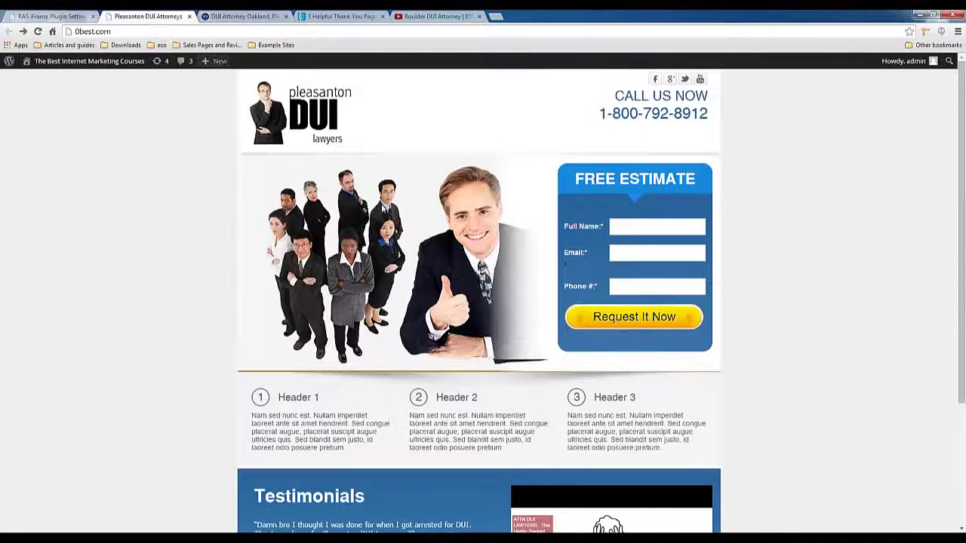
Paste the number1duioffice.com address into the RAS Plugin URL field
left_click(35, 14)
right_click(213, 190)
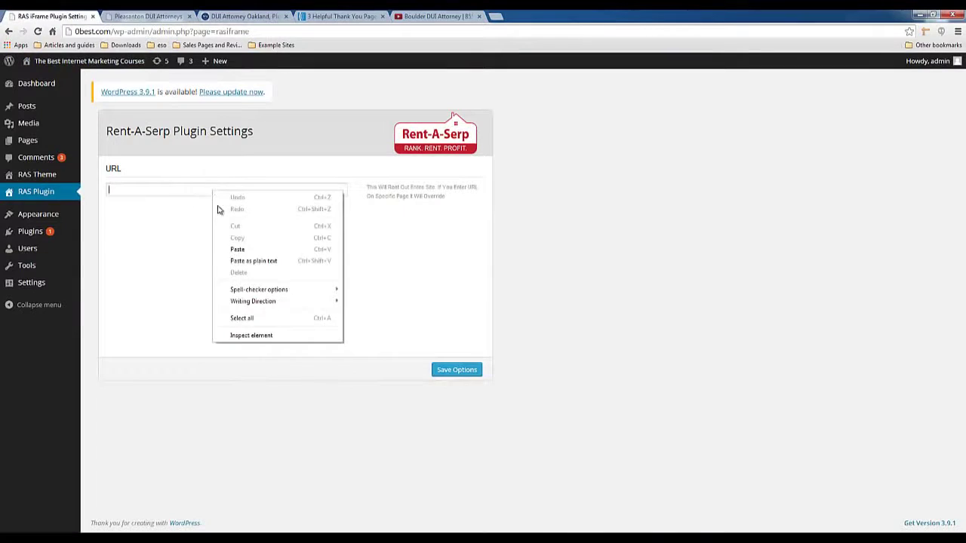
left_click(237, 249)
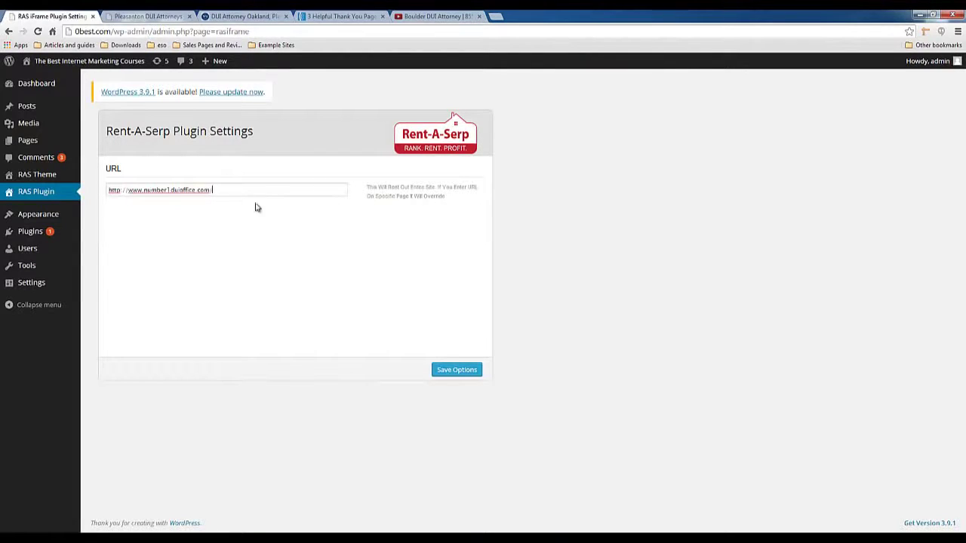
Compare both sites, then save the plugin options with the competitor URL
left_click(155, 21)
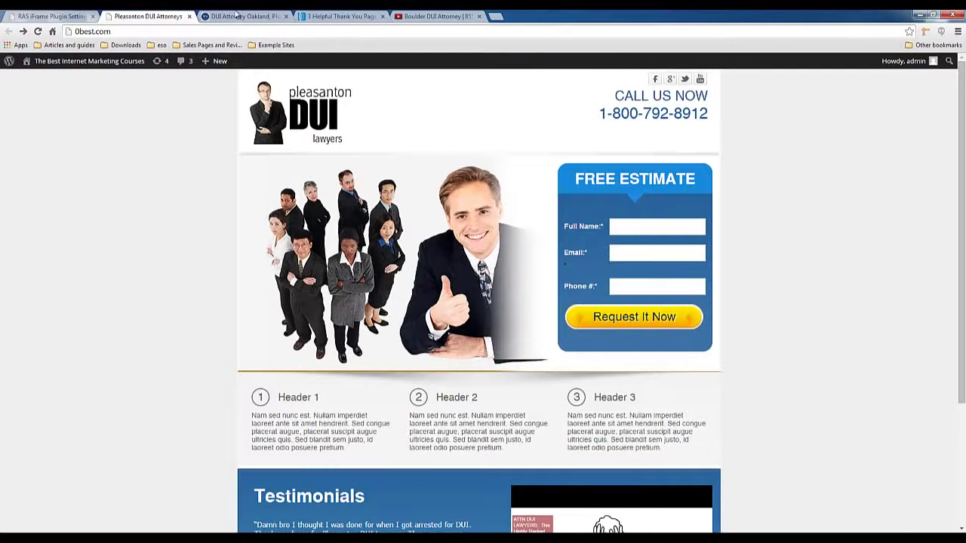
left_click(236, 16)
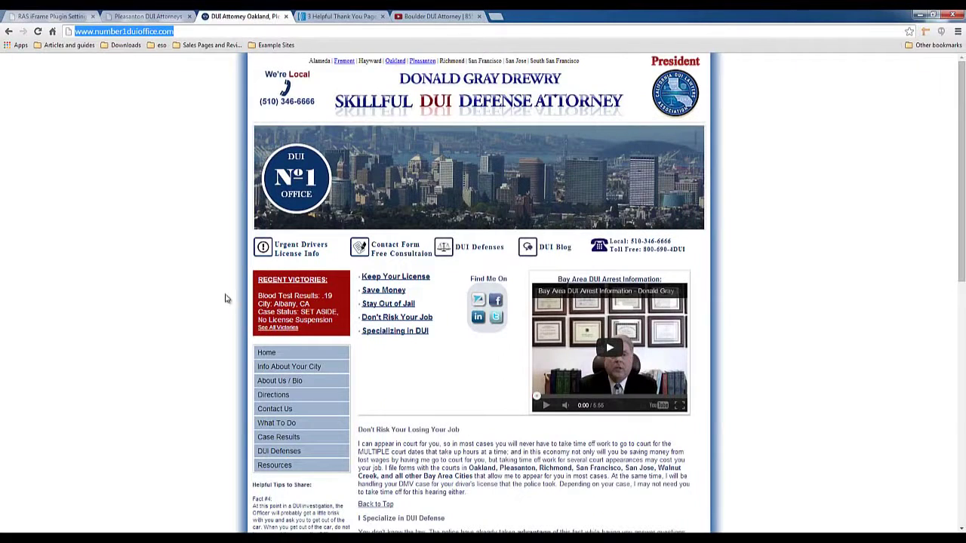
left_click(75, 16)
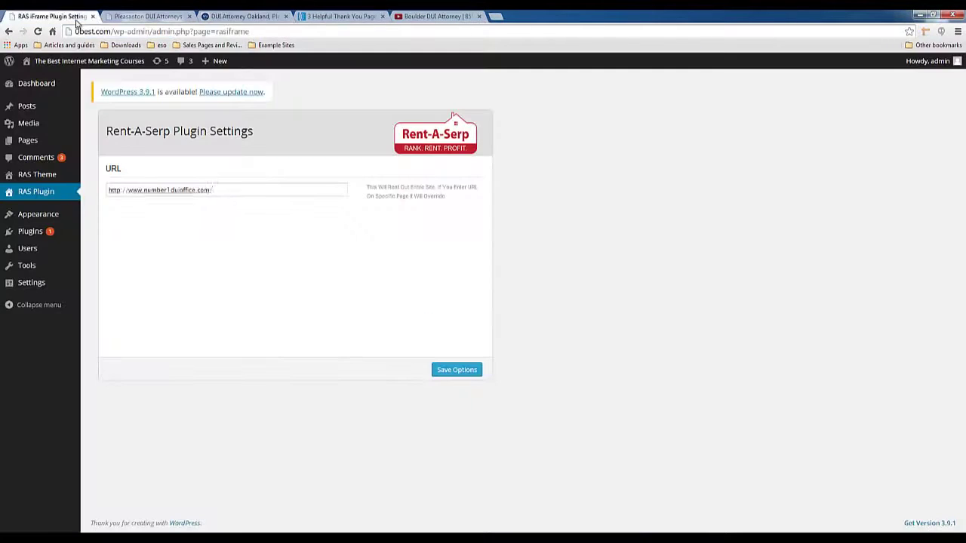
double_click(185, 92)
left_click(459, 370)
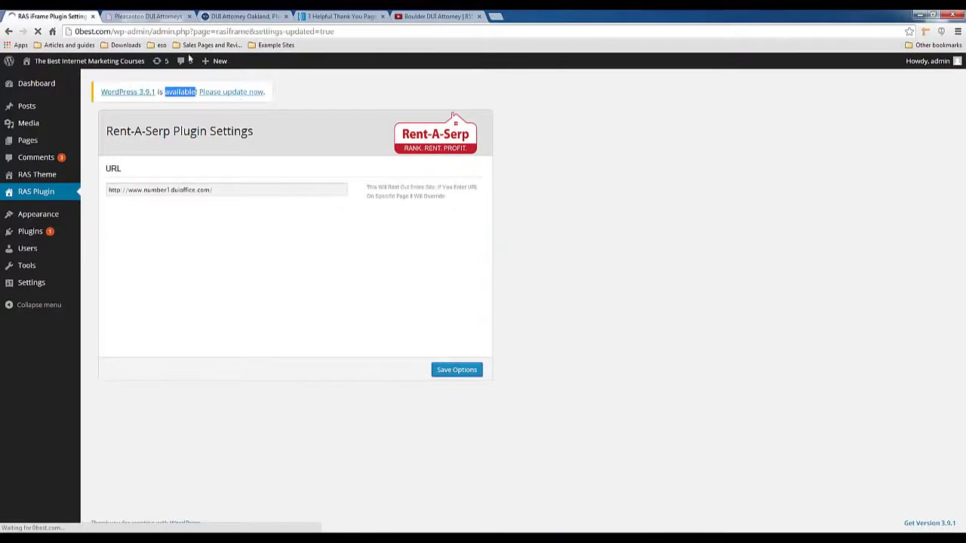
left_click(147, 16)
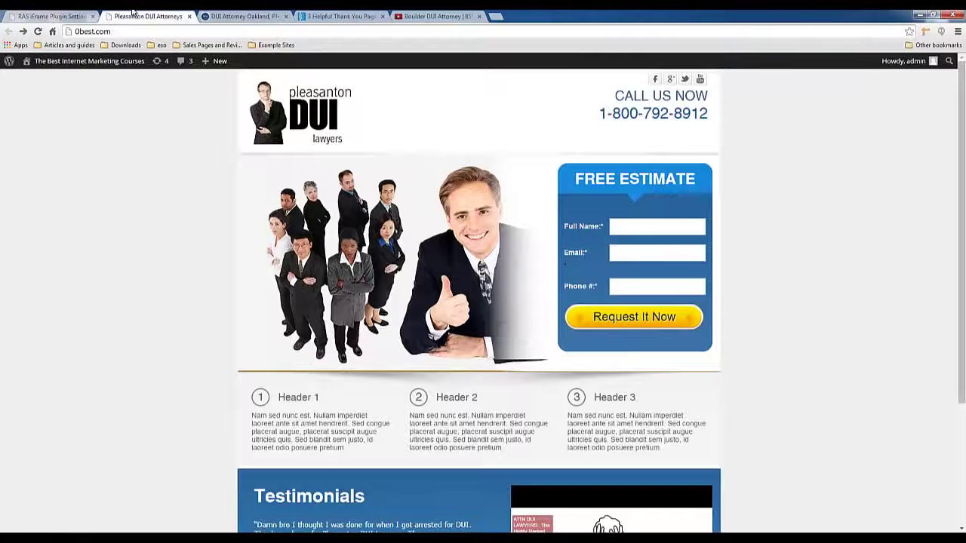
Reload 0best.com to confirm it shows the competitor's DUI site, then revisit plugin settings
right_click(165, 145)
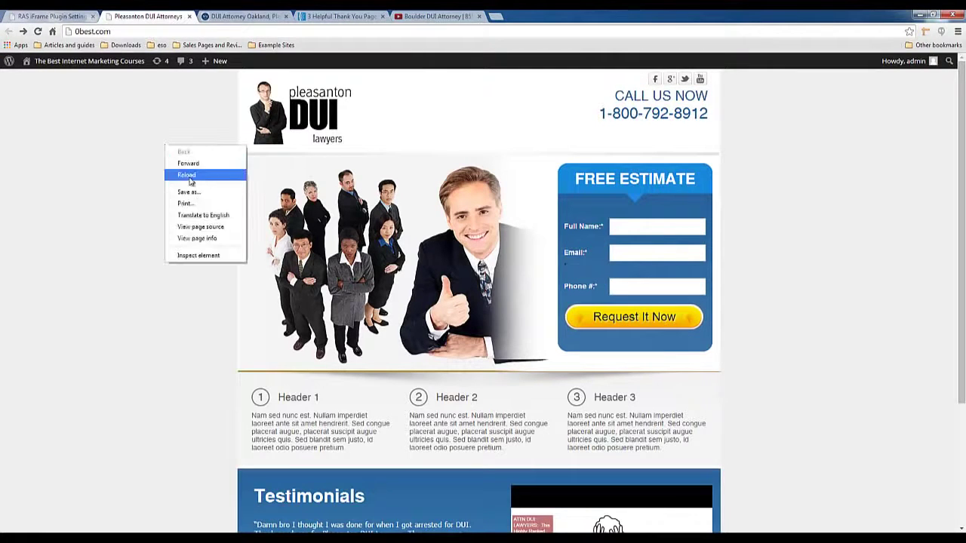
left_click(187, 175)
left_click(257, 16)
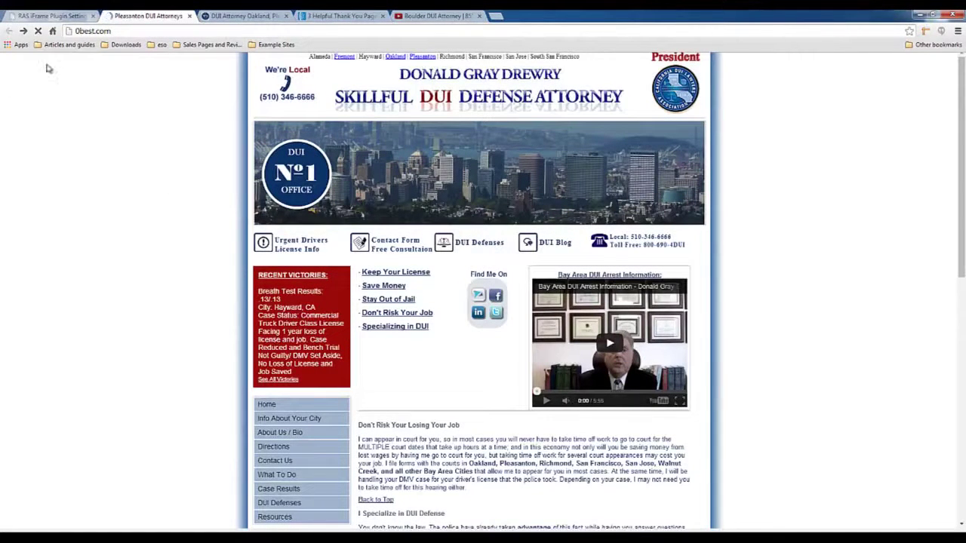
left_click(54, 15)
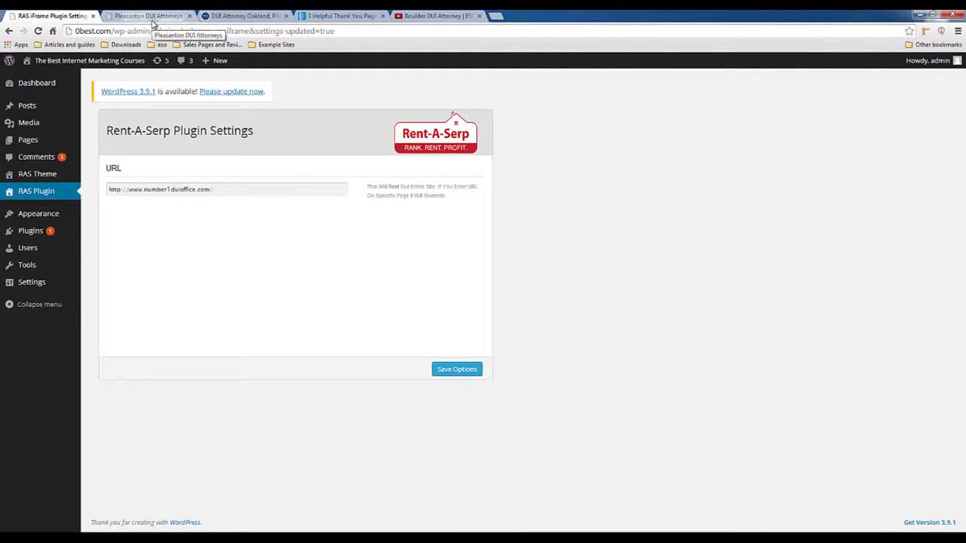
Erase number1duioffice.com from the RAS Plugin URL field and save the blank setting
left_click(154, 15)
left_click(69, 16)
triple_click(287, 189)
key("BackSpace")
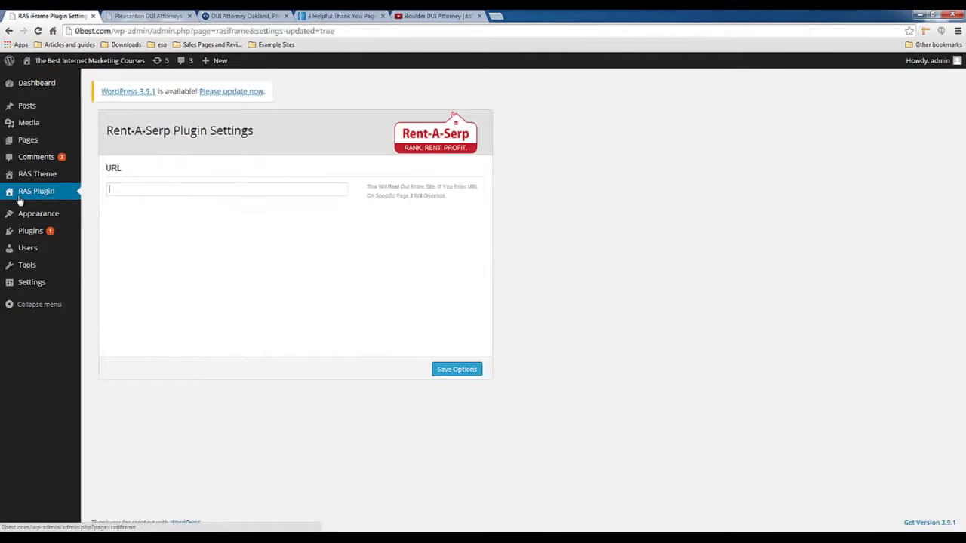
left_click(453, 375)
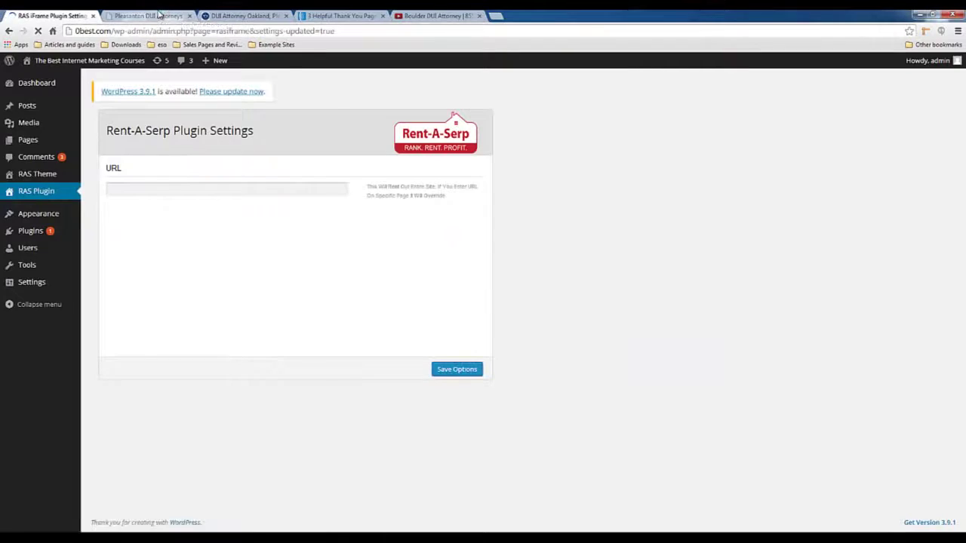
left_click(158, 15)
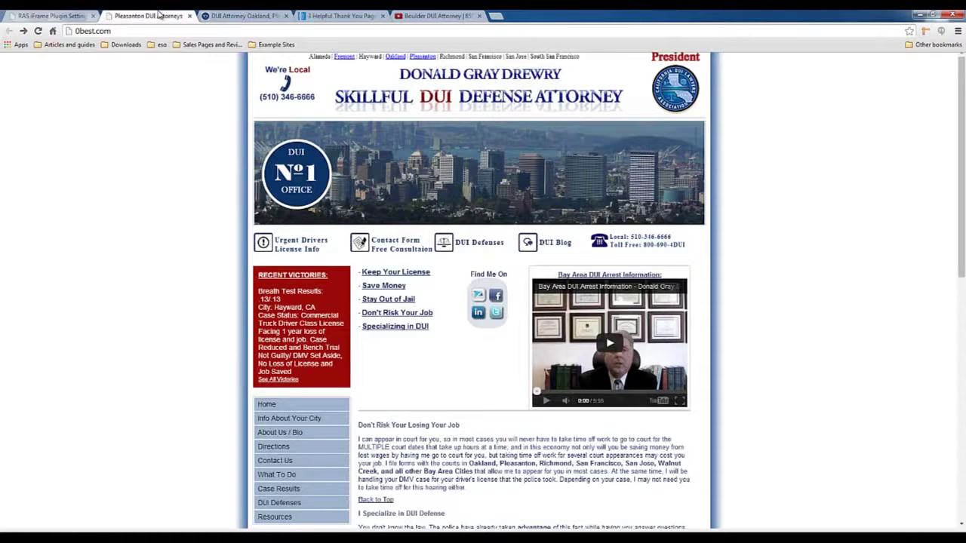